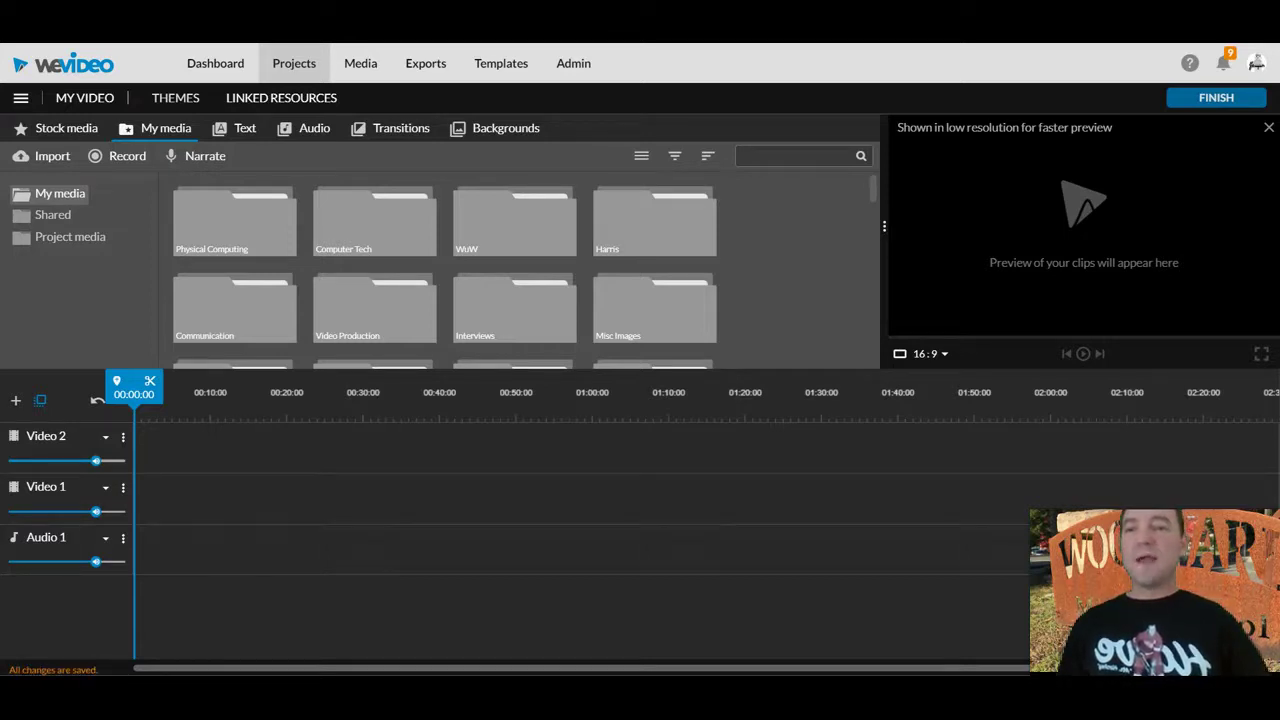
- Place the IMG_0195 clip from the WeVideo Tutorials folder at the start of the Video 2 track and mute that track
scroll(735, 258, down, 5)
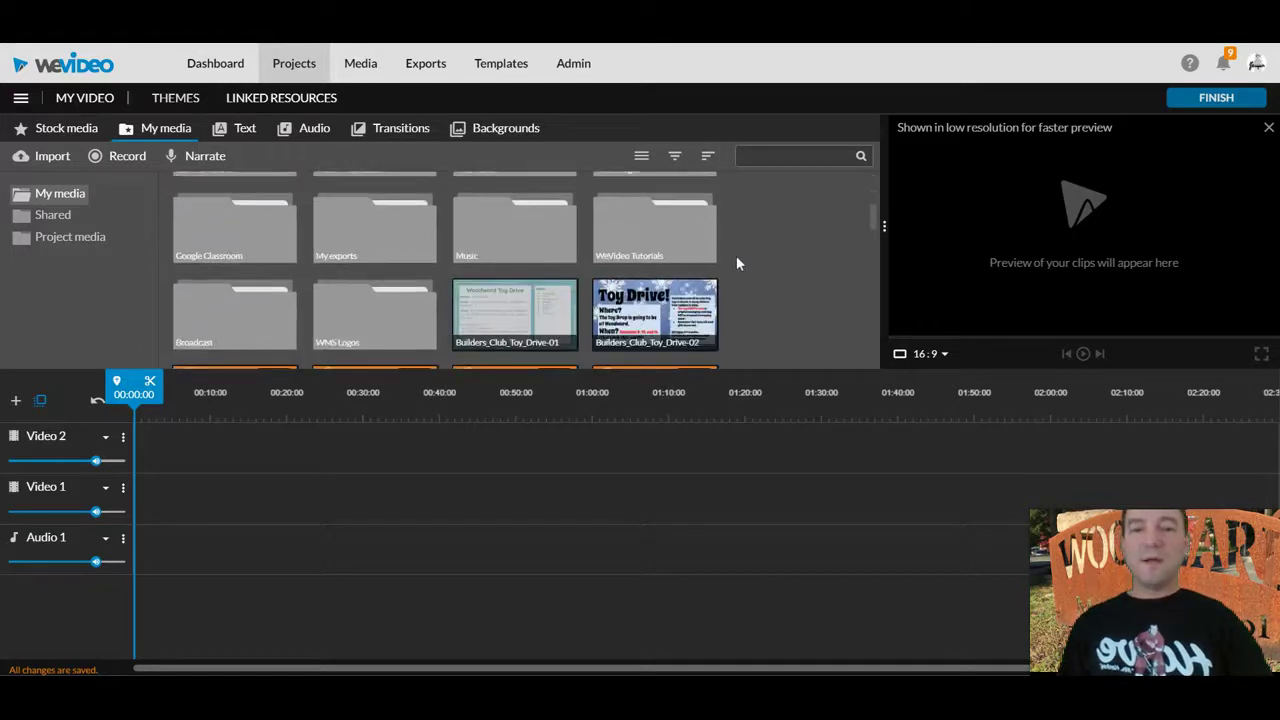
double_click(656, 243)
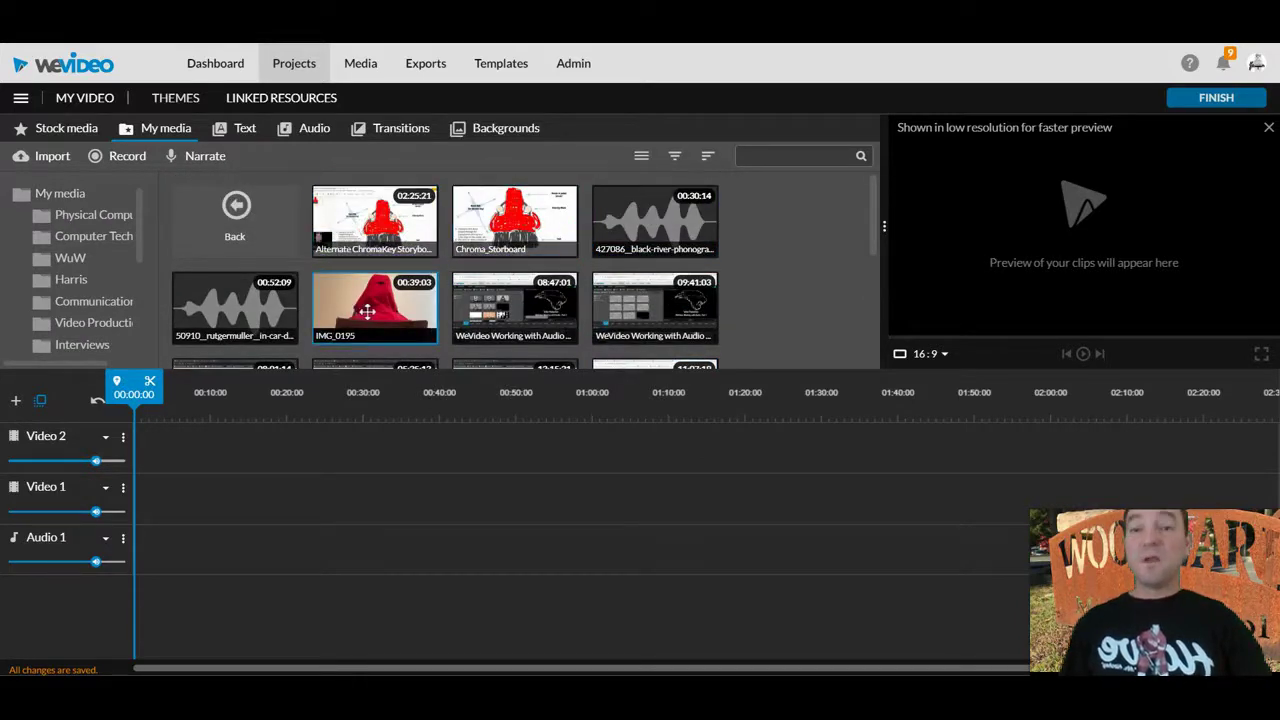
drag(367, 309, 158, 518)
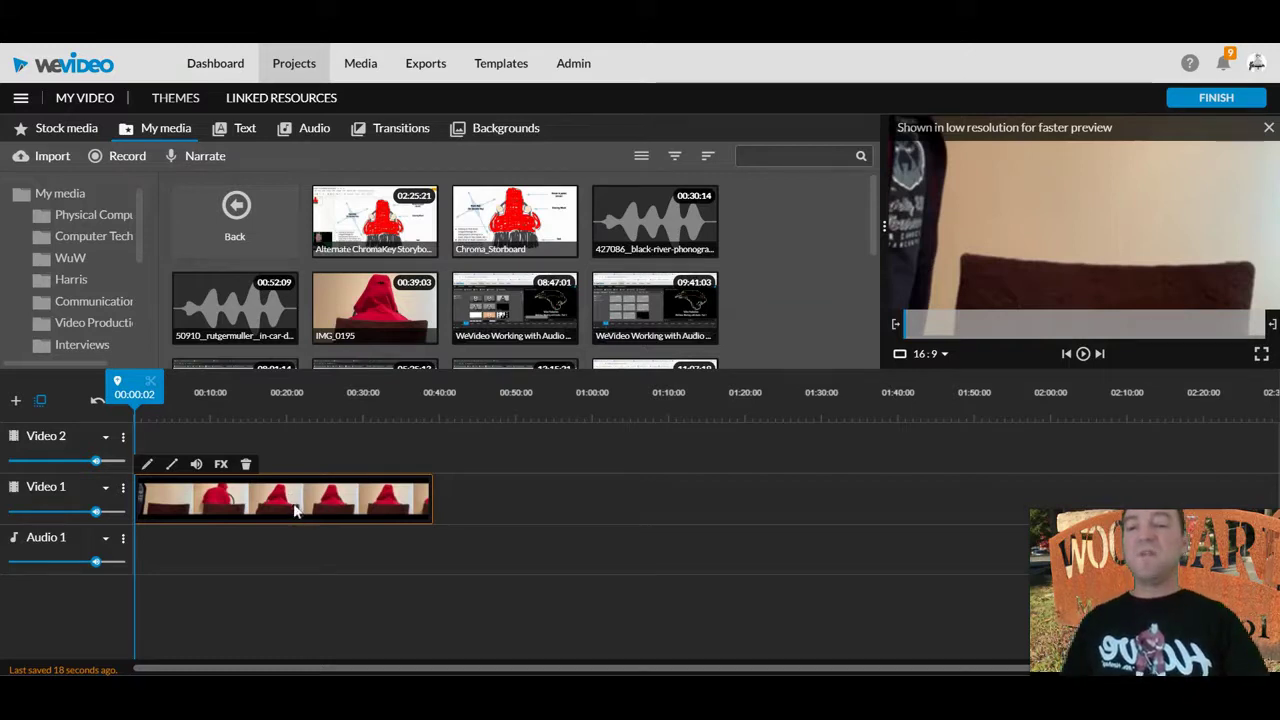
drag(296, 510, 297, 465)
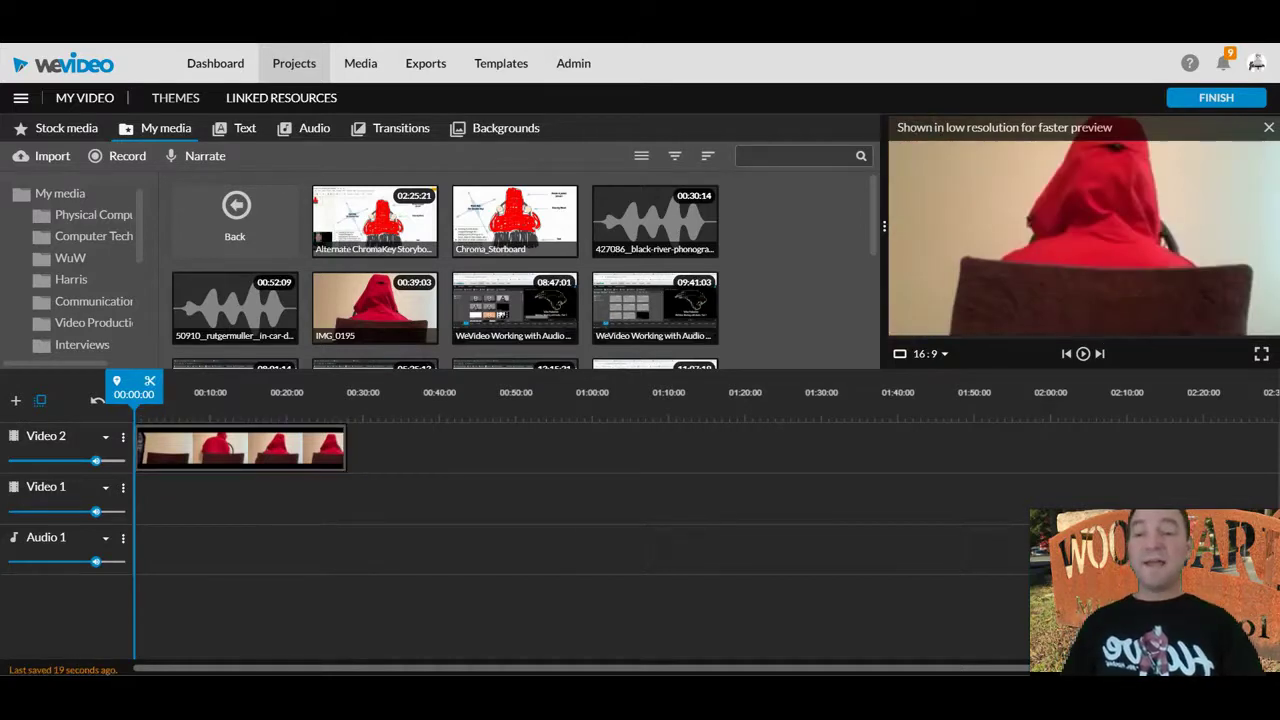
click(123, 440)
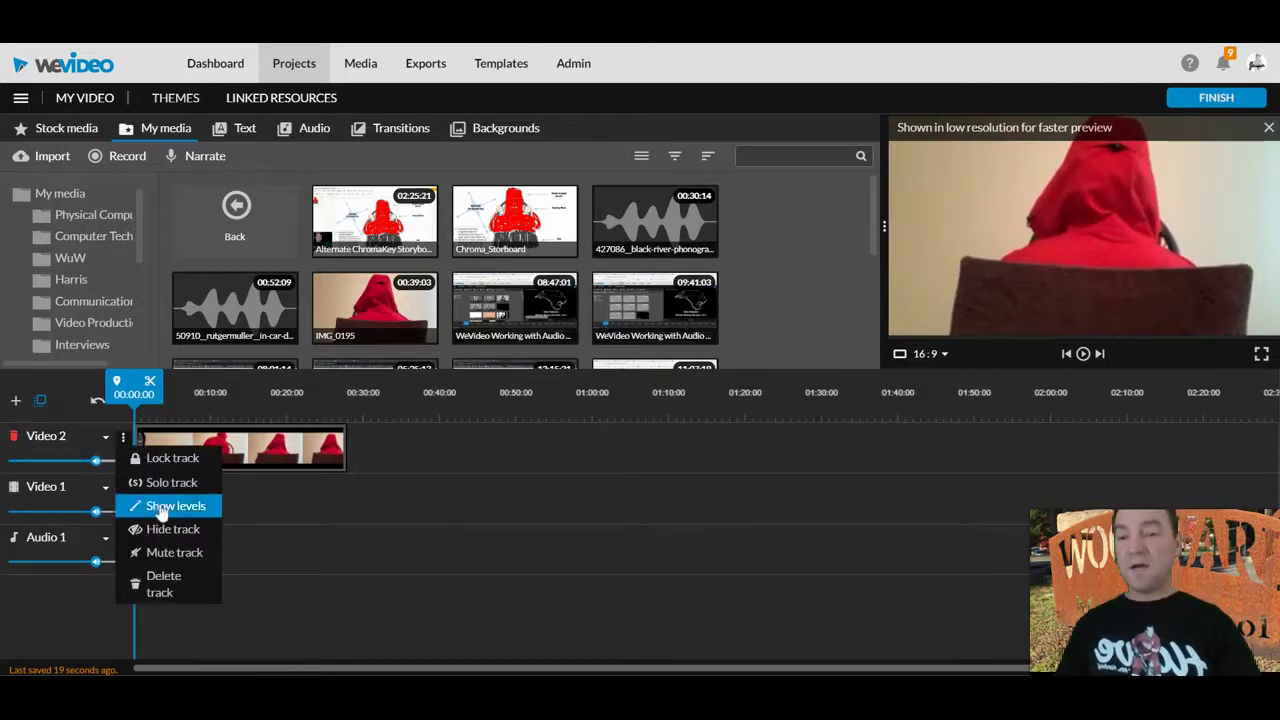
click(170, 553)
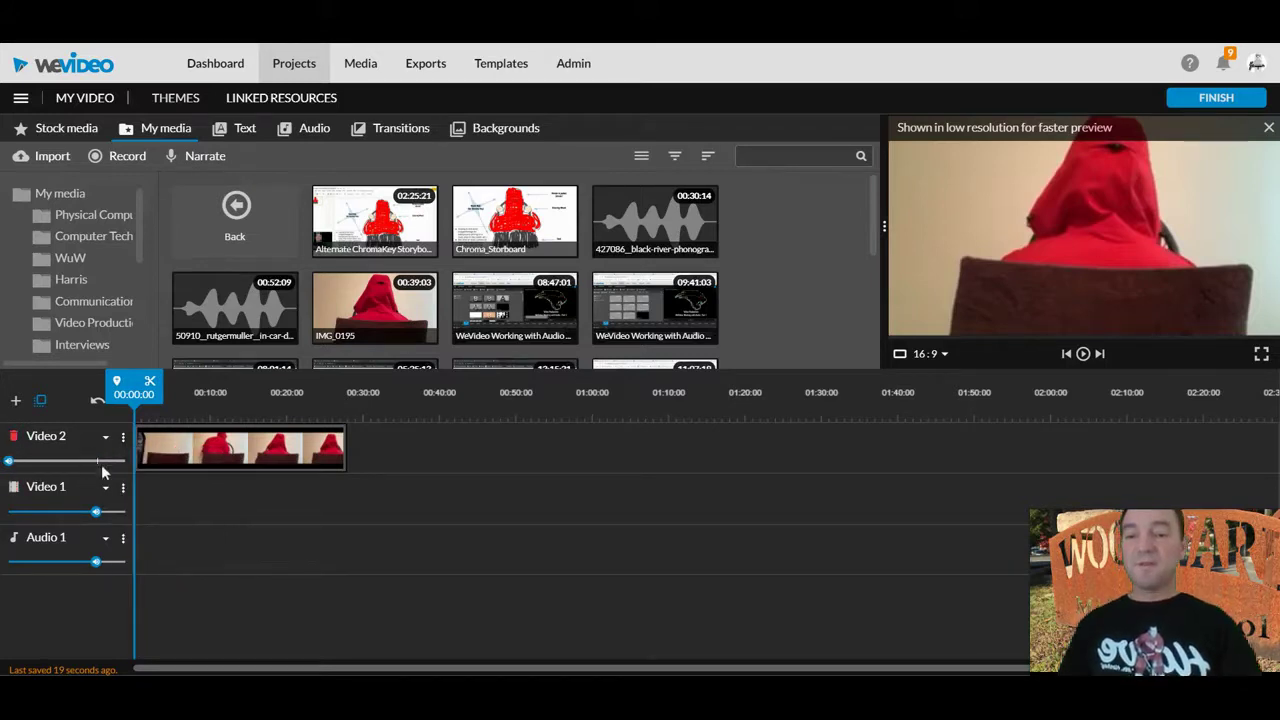
- Duplicate the IMG_0195 clip on Video 2, placing the copy directly behind the original
click(205, 390)
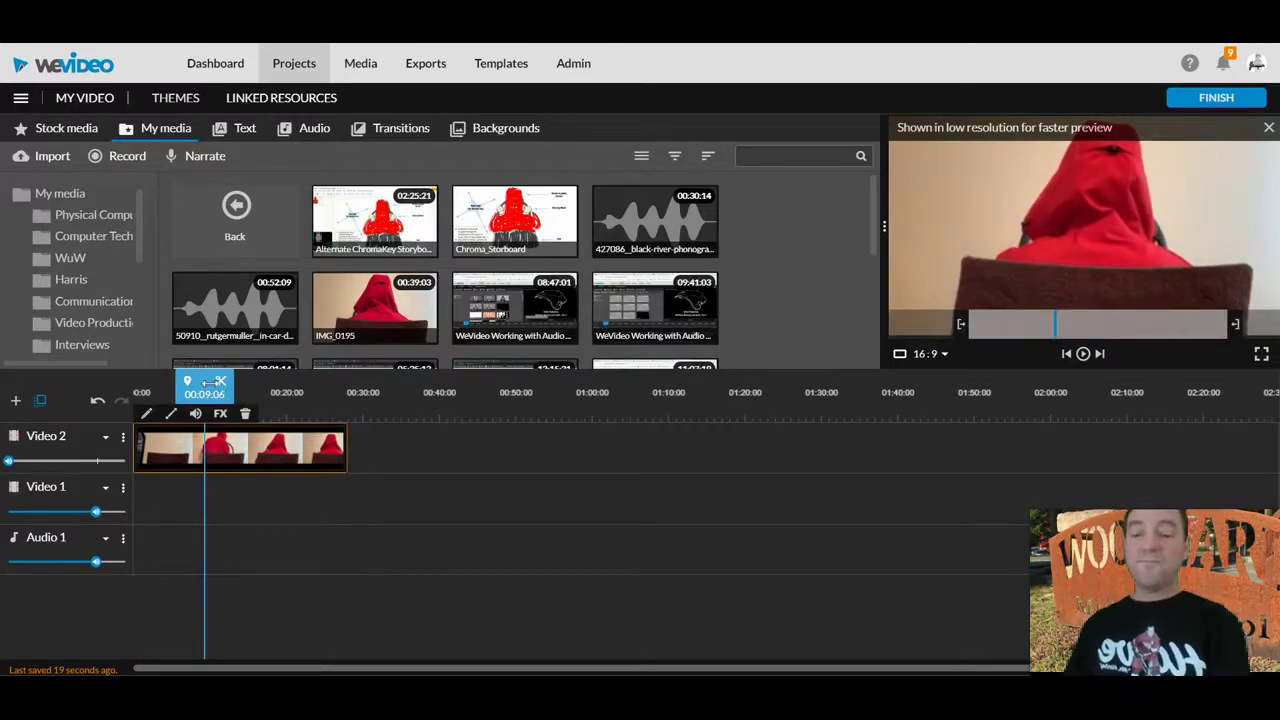
drag(210, 390, 349, 394)
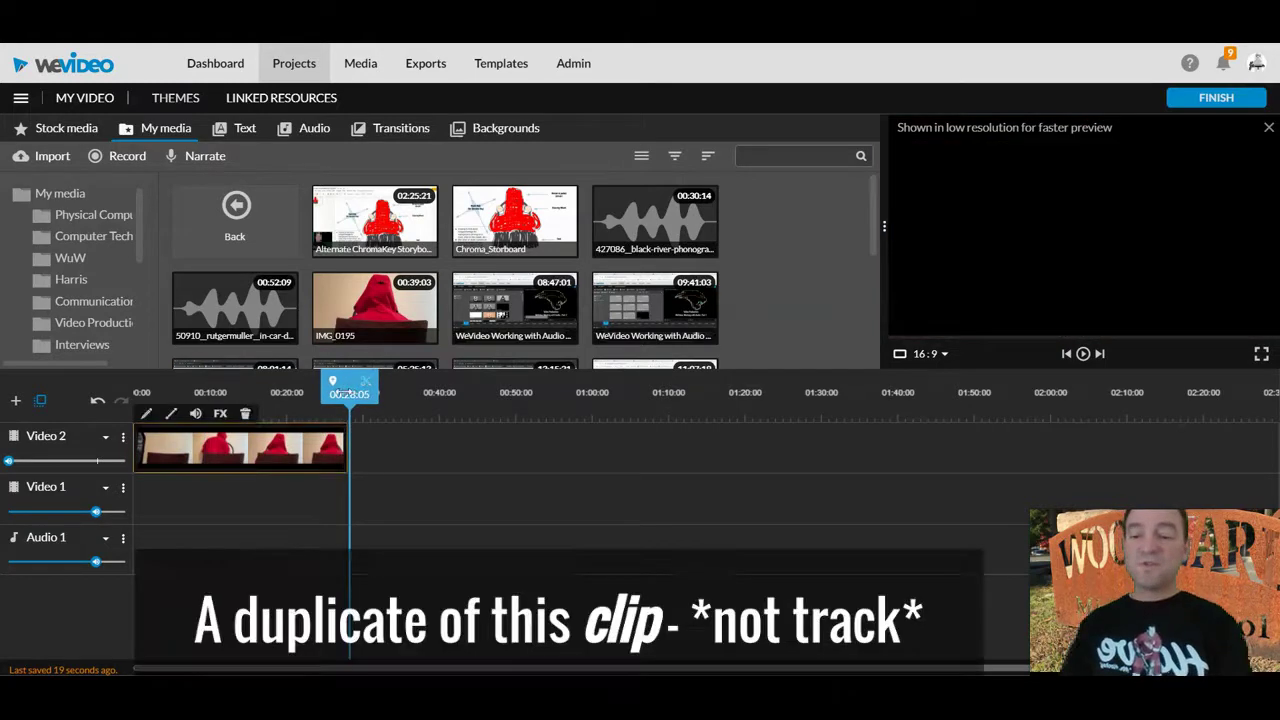
key(ctrl+v)
drag(410, 449, 408, 450)
click(300, 508)
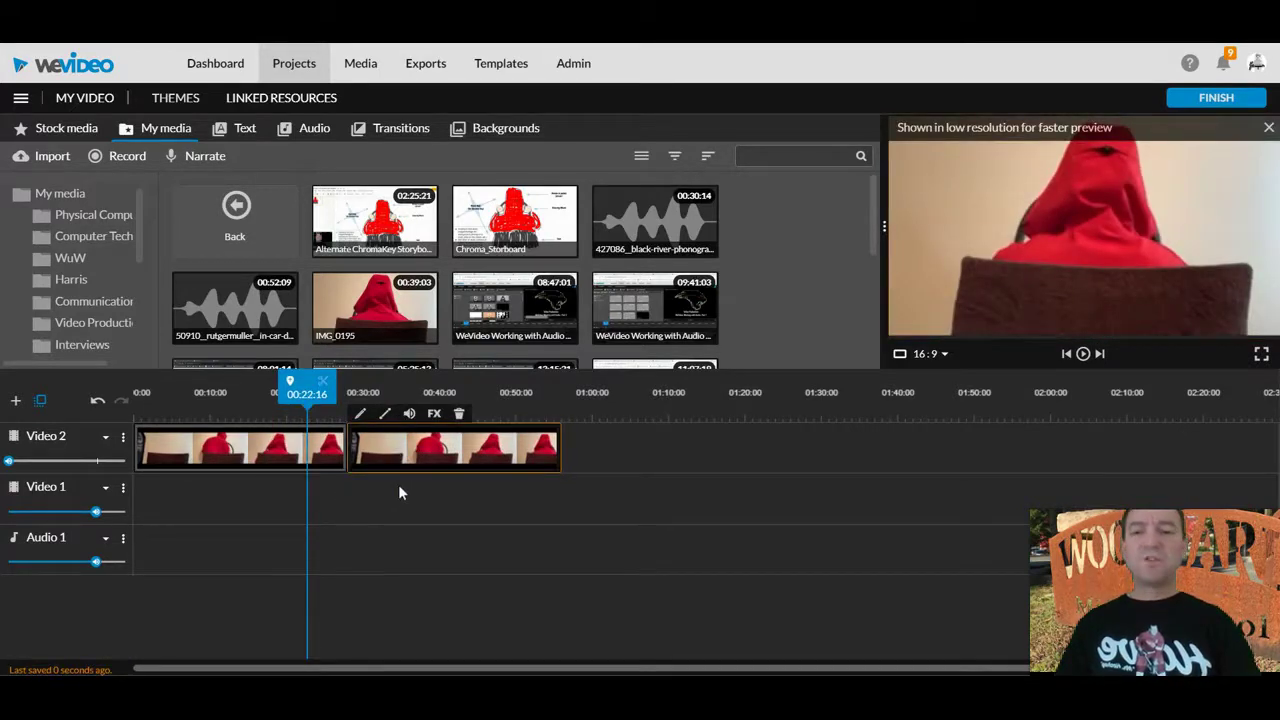
click(250, 447)
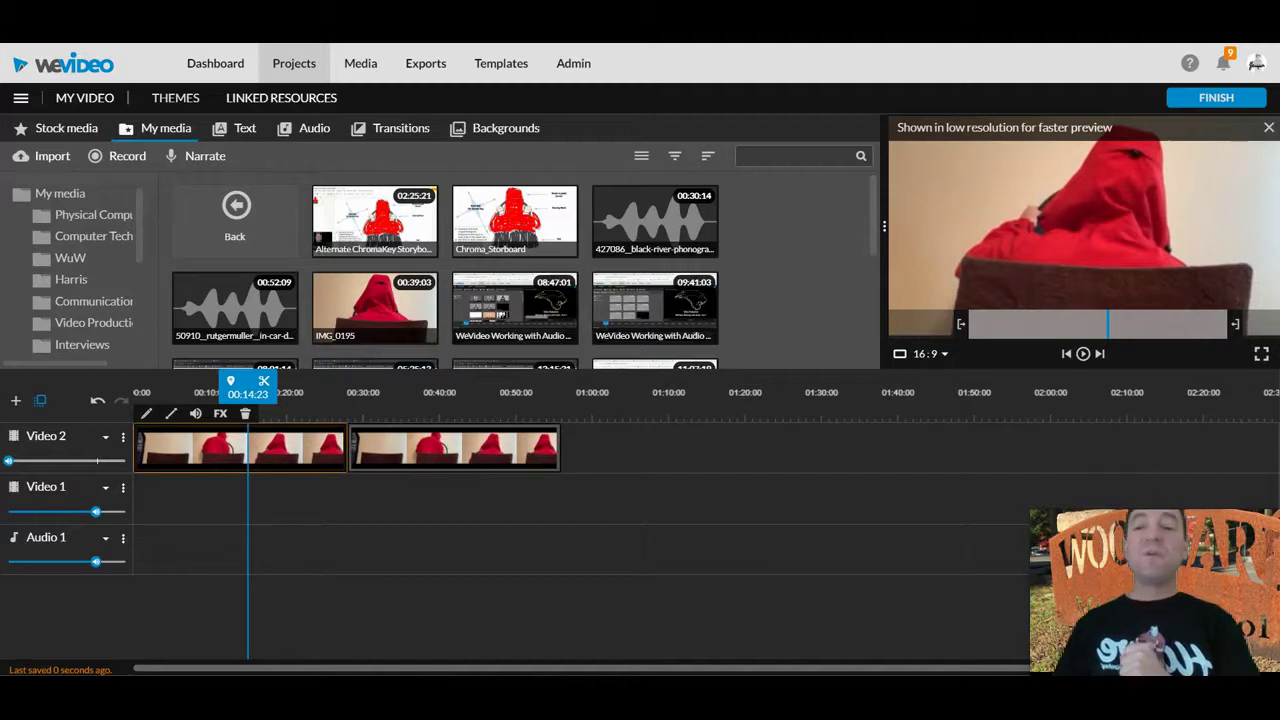
- Open the second clip for editing and examine its Transform, Crop, Volume, Color and Speed settings
click(420, 447)
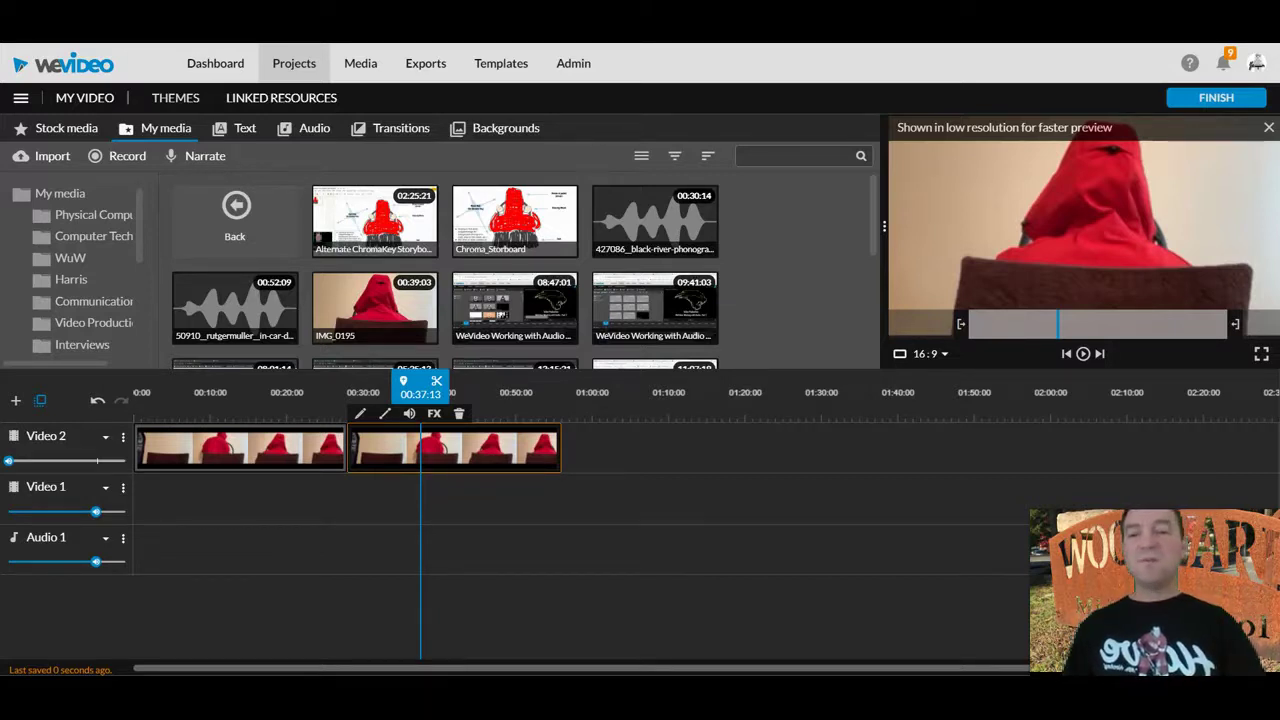
click(361, 414)
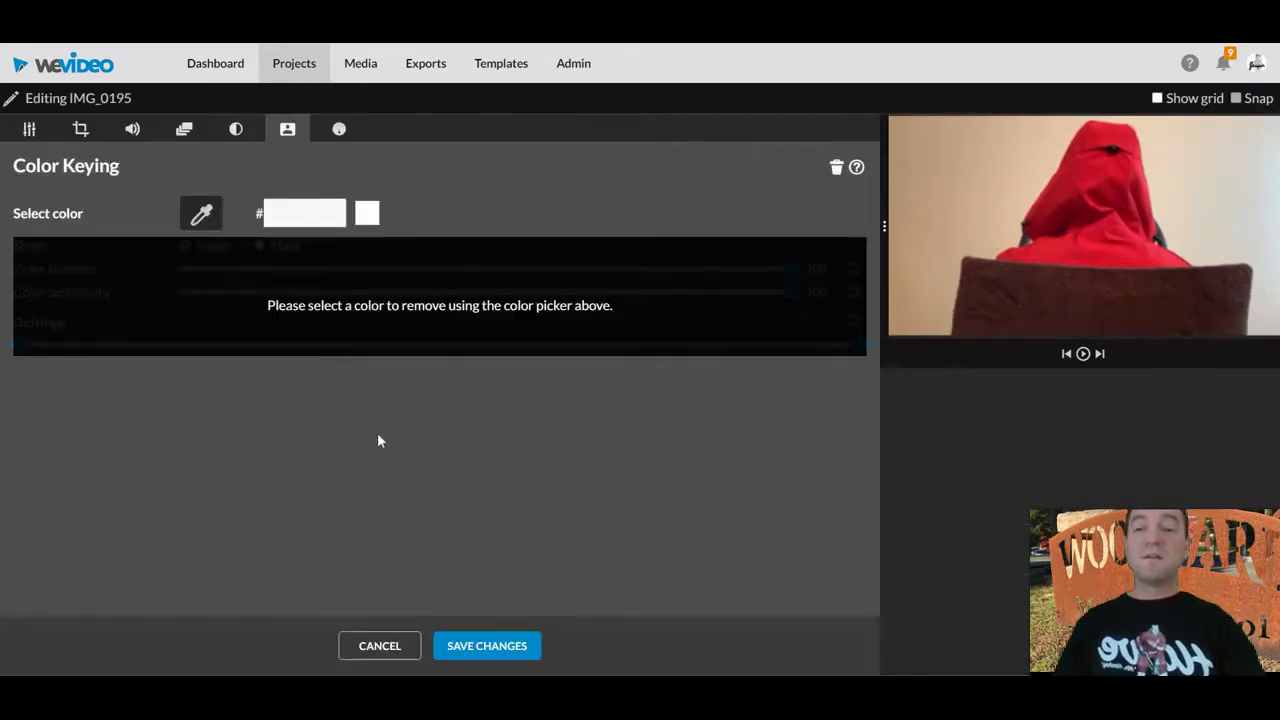
click(30, 131)
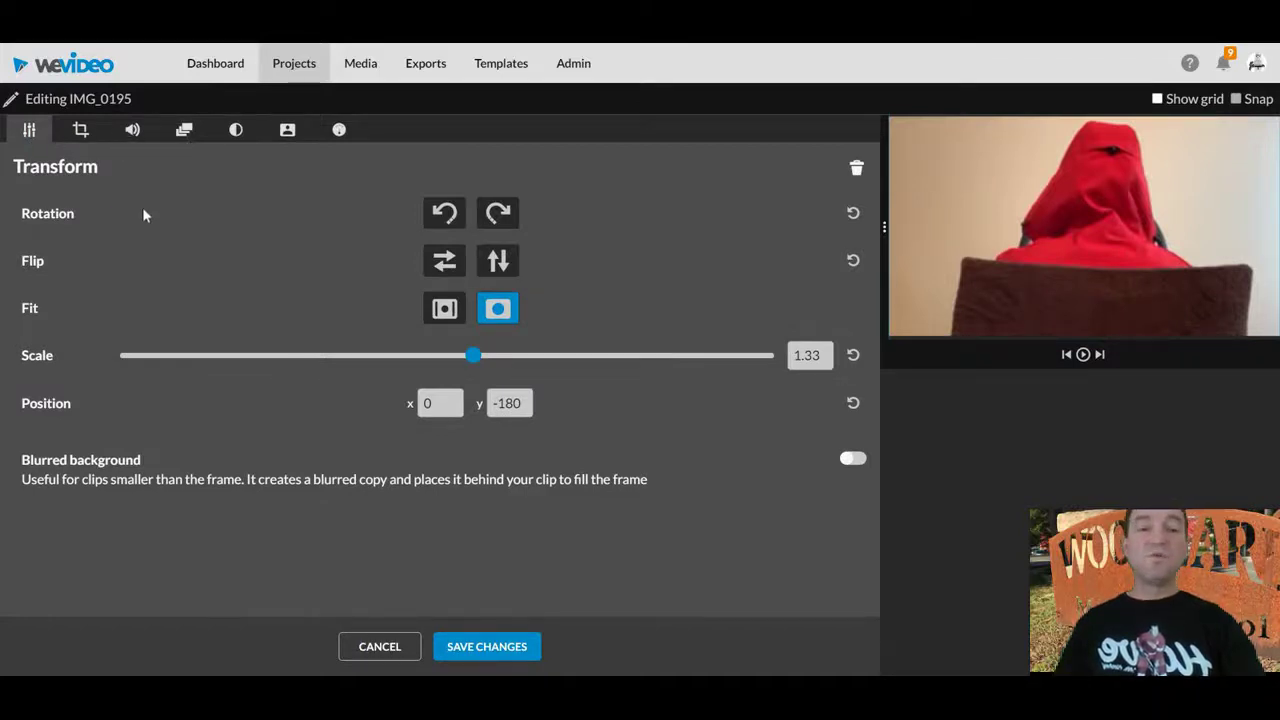
click(84, 134)
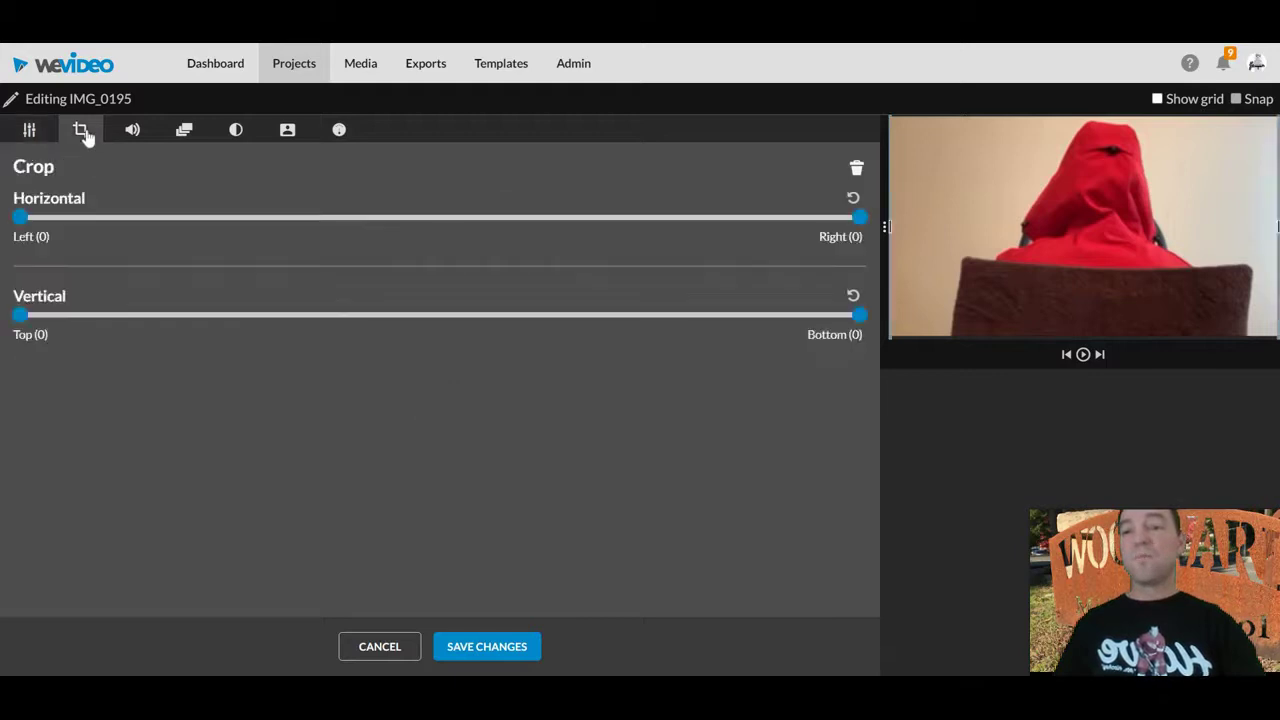
click(130, 133)
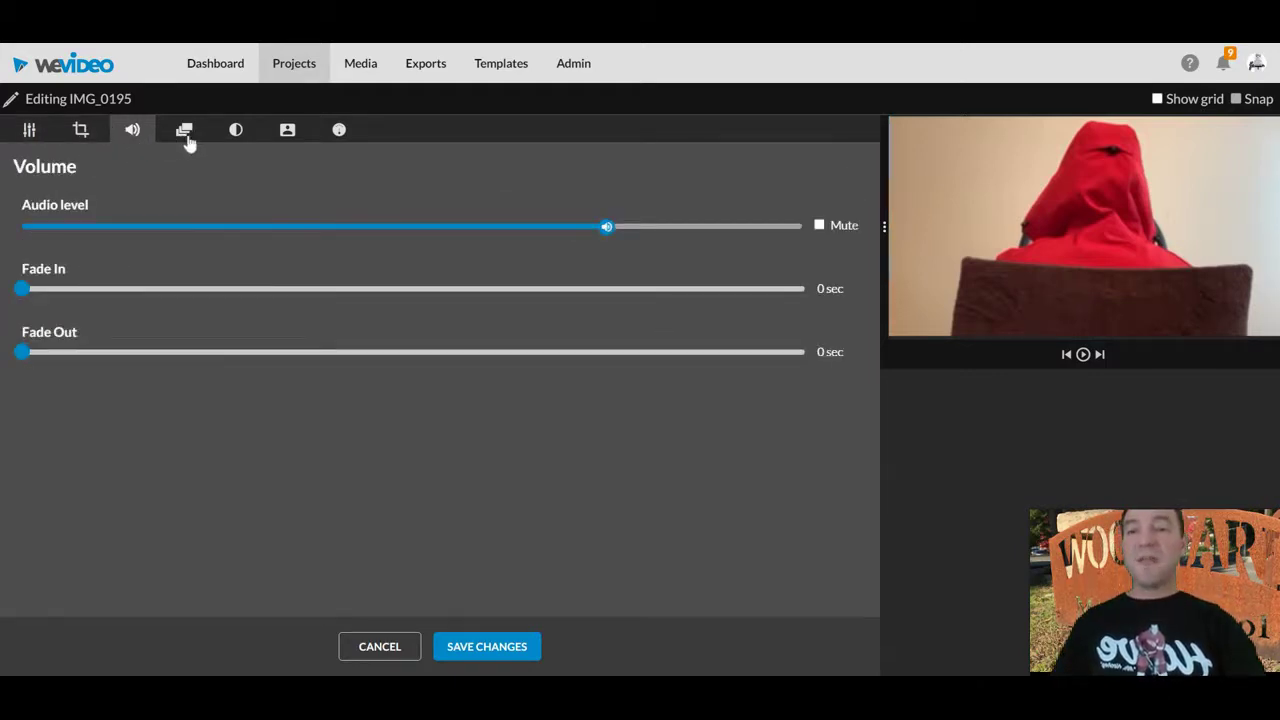
click(236, 131)
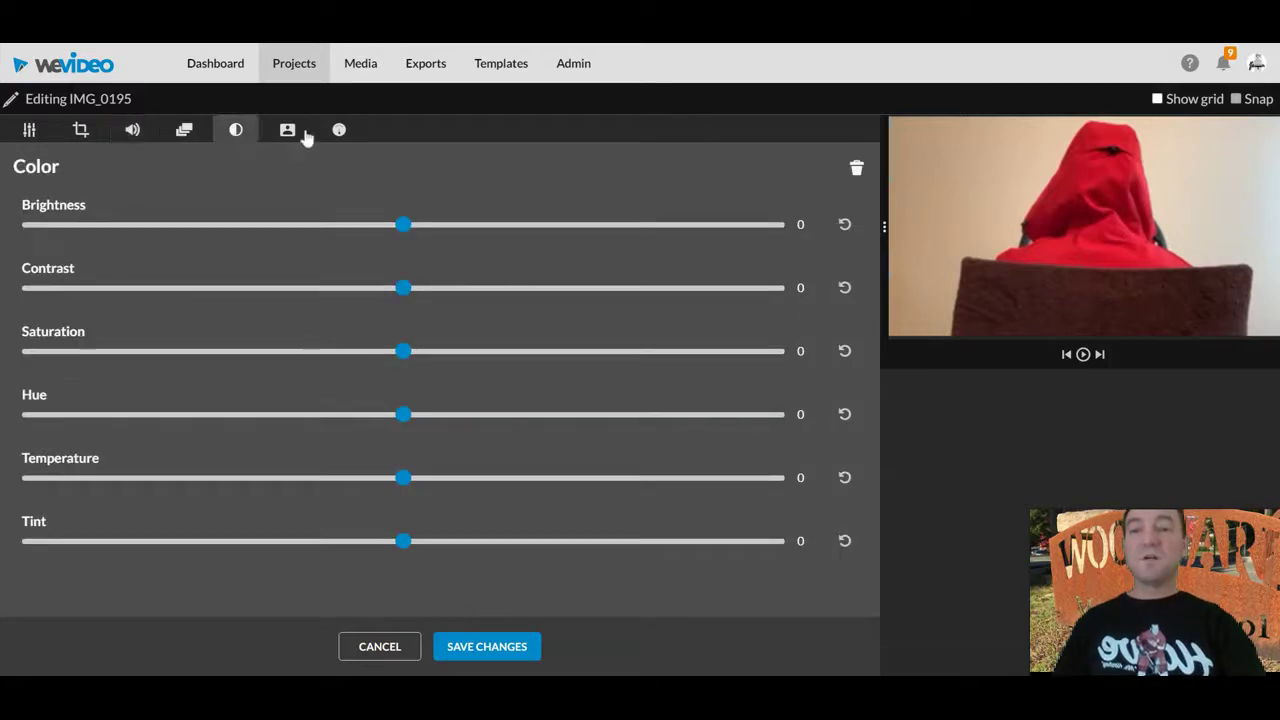
click(340, 133)
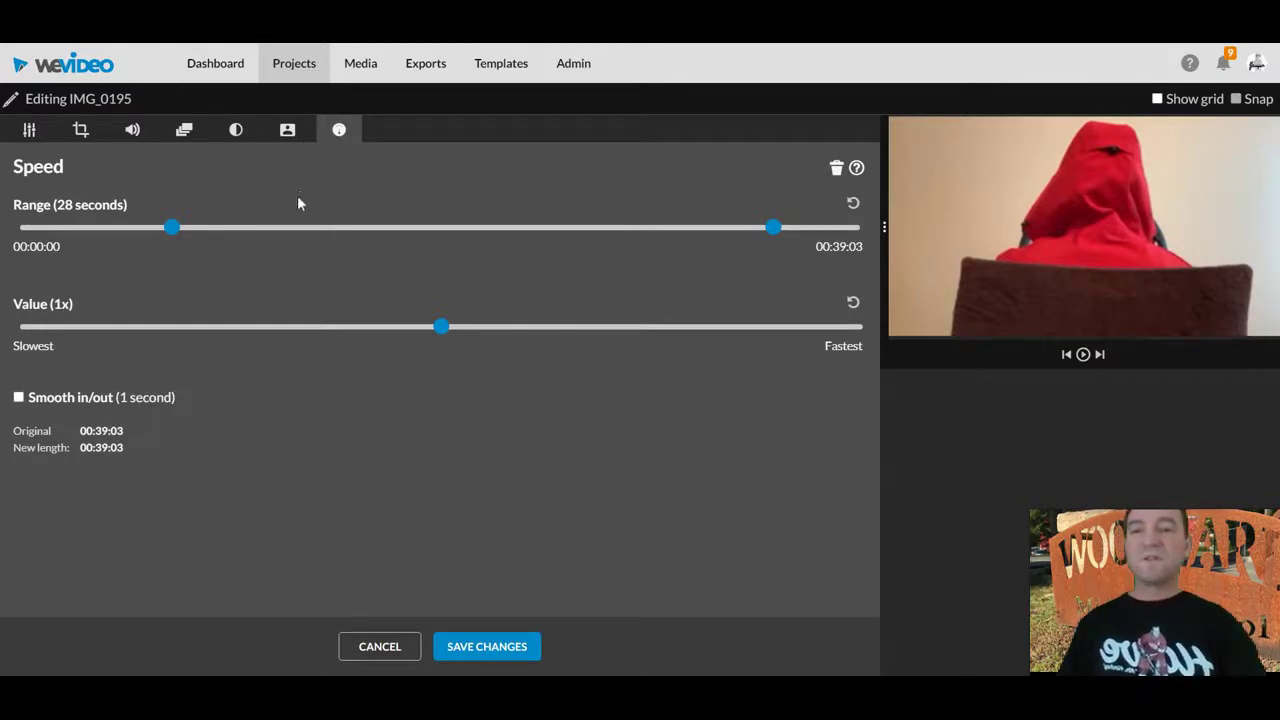
click(287, 132)
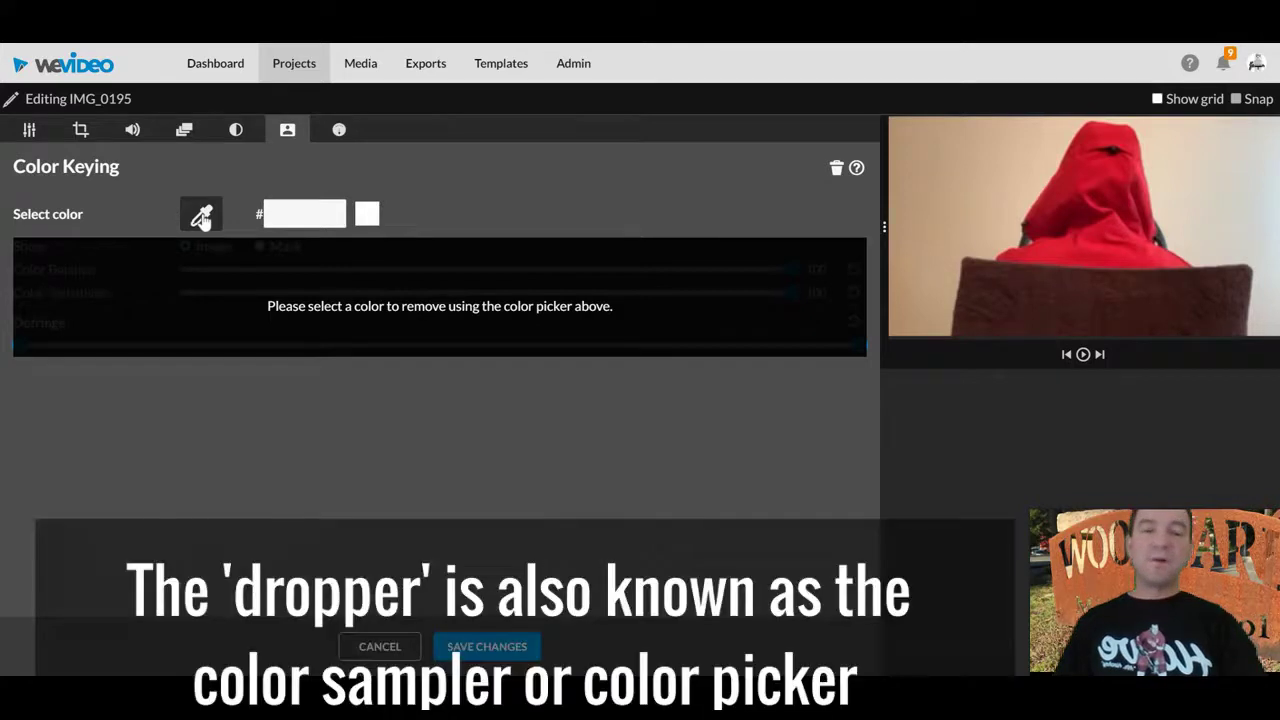
click(202, 218)
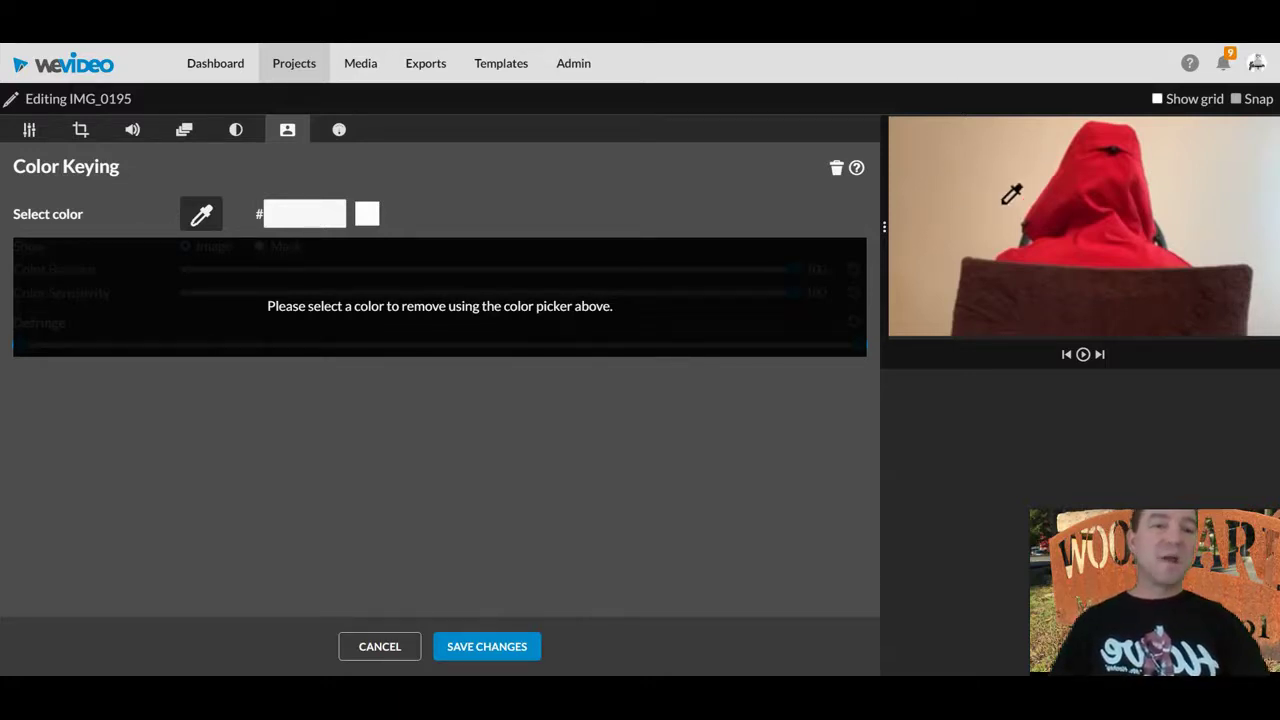
click(1022, 162)
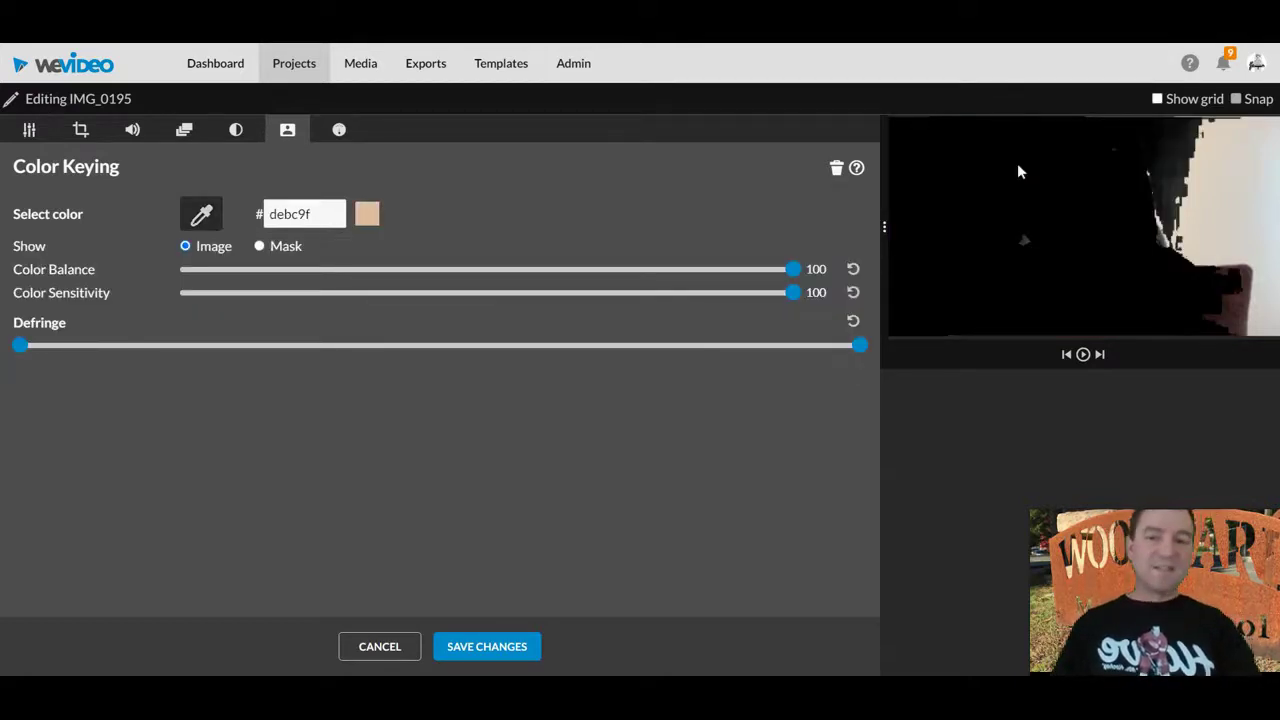
click(370, 645)
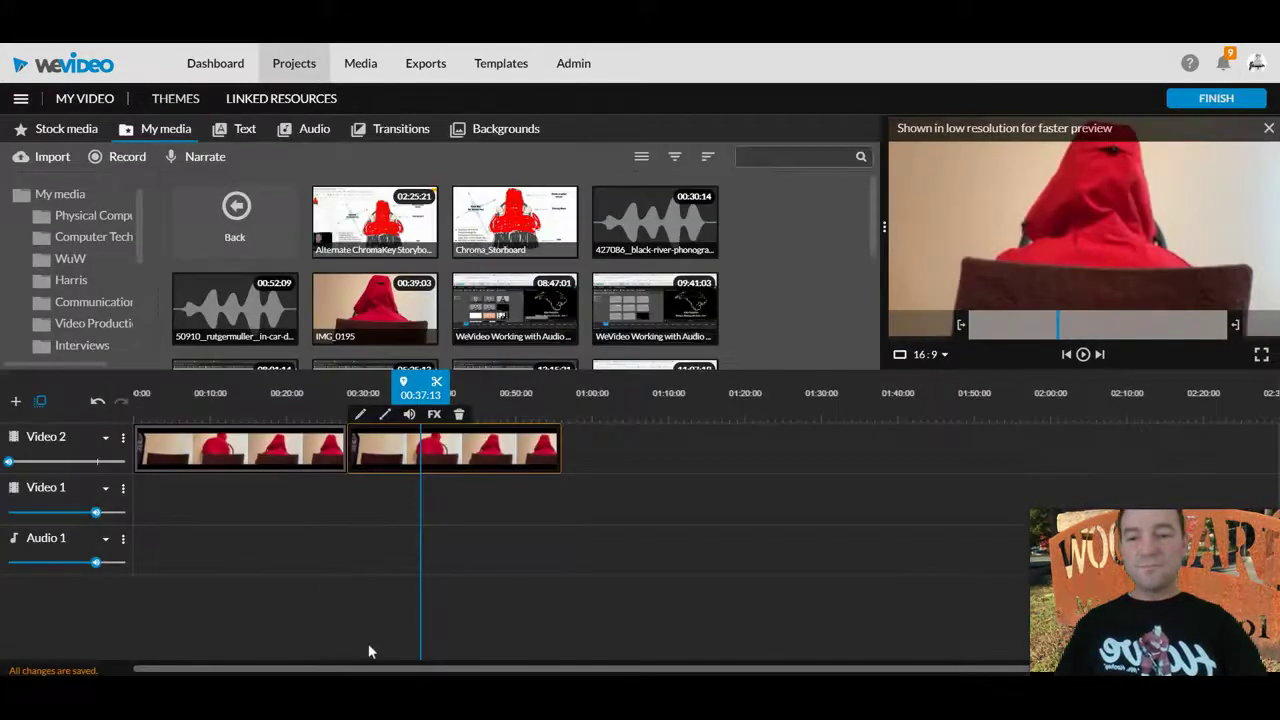
double_click(462, 460)
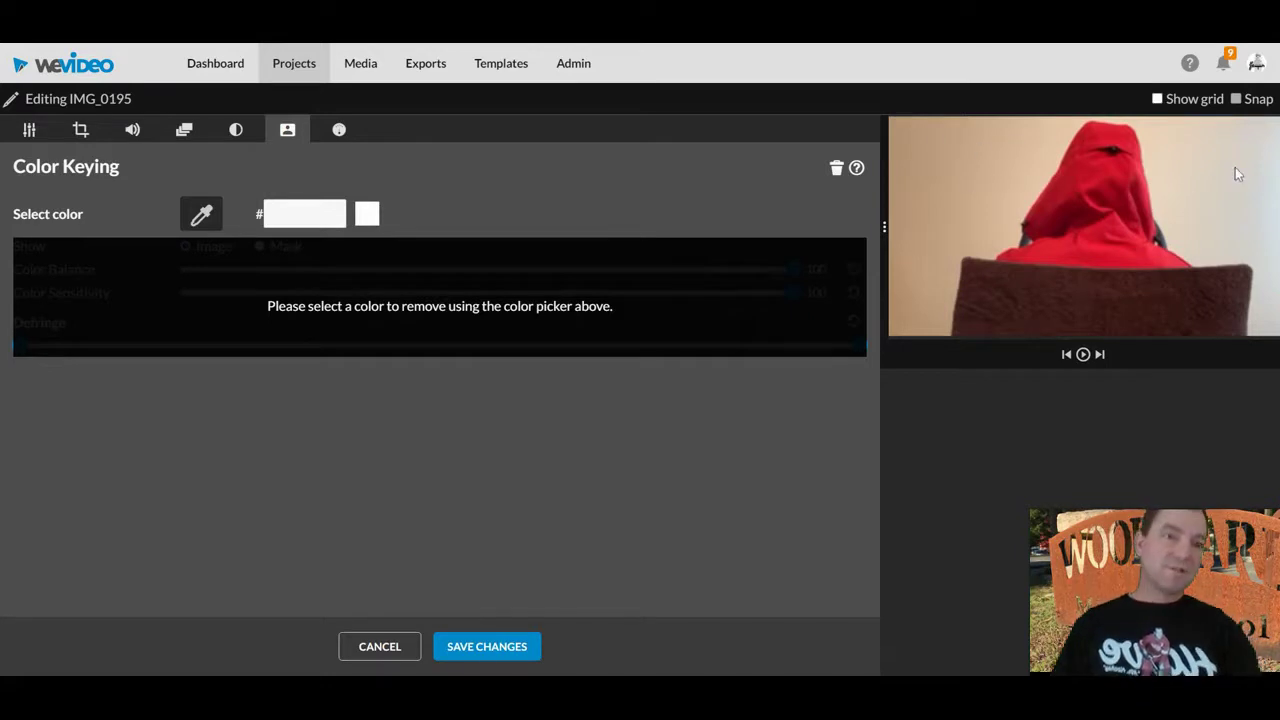
click(201, 214)
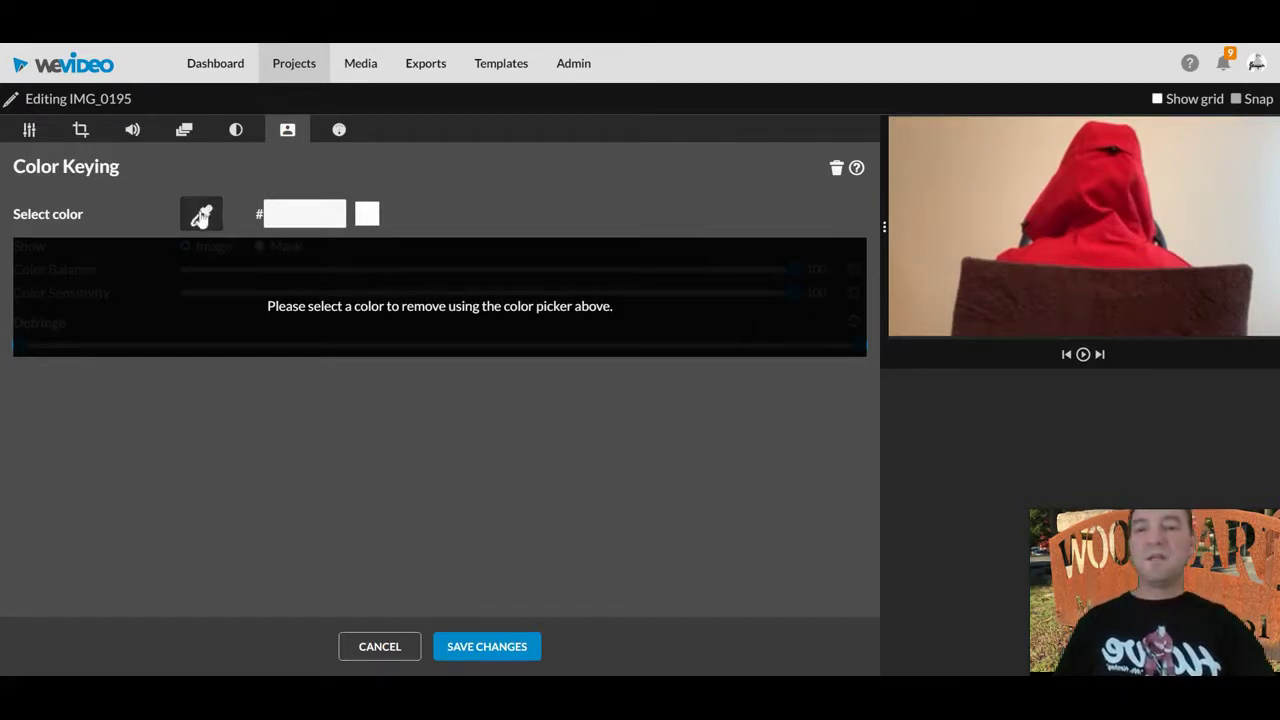
click(900, 141)
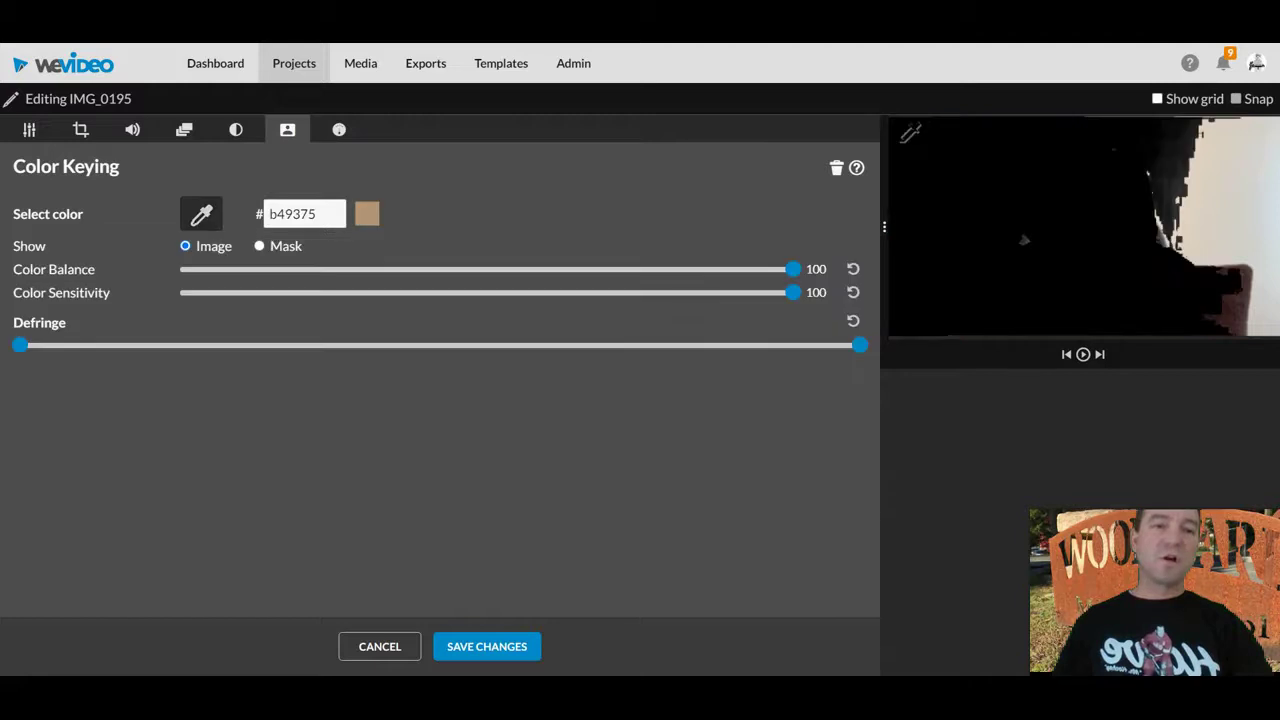
click(380, 646)
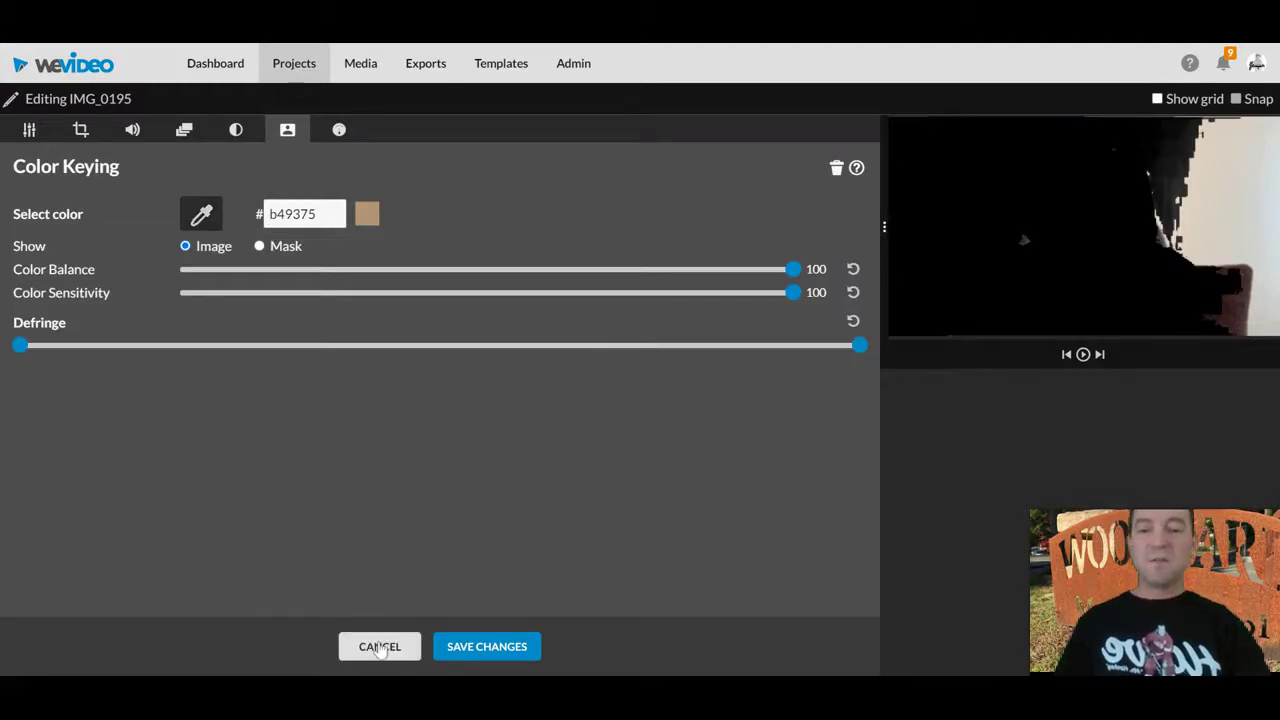
- Key out the light grey wall colour d0d5d4 beside the hooded figure in the second clip and save the changes
double_click(486, 456)
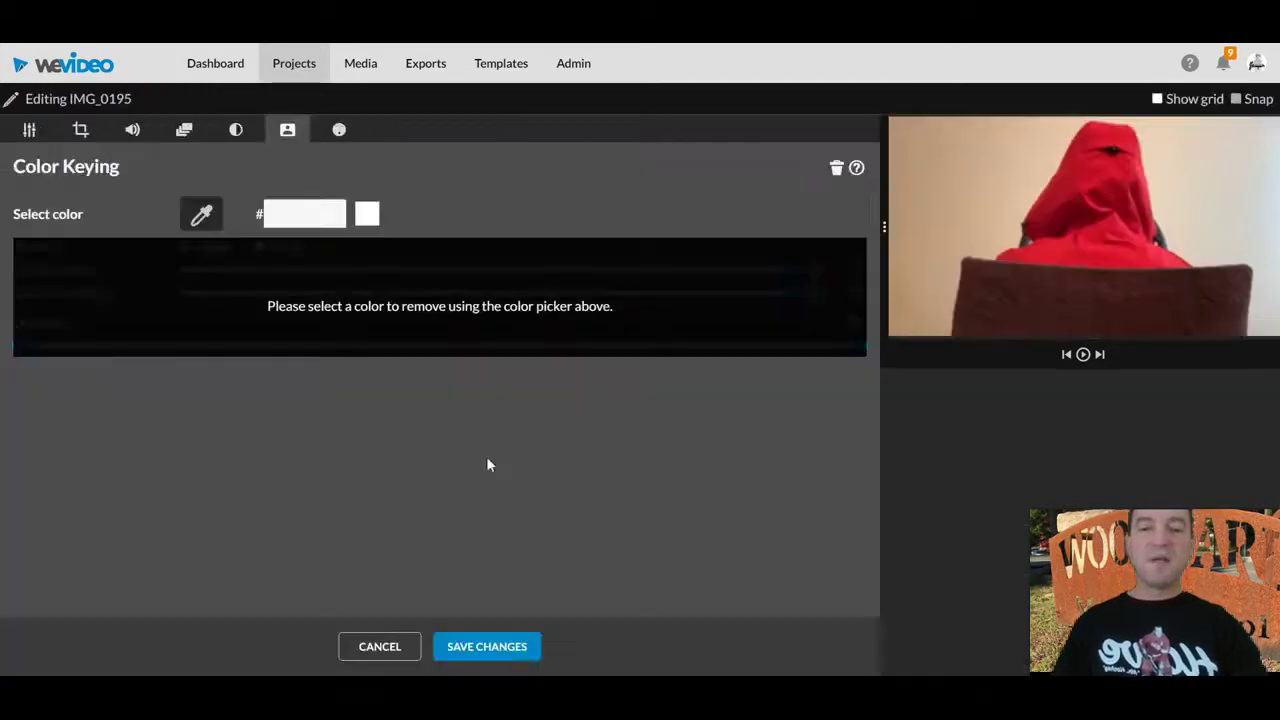
click(201, 214)
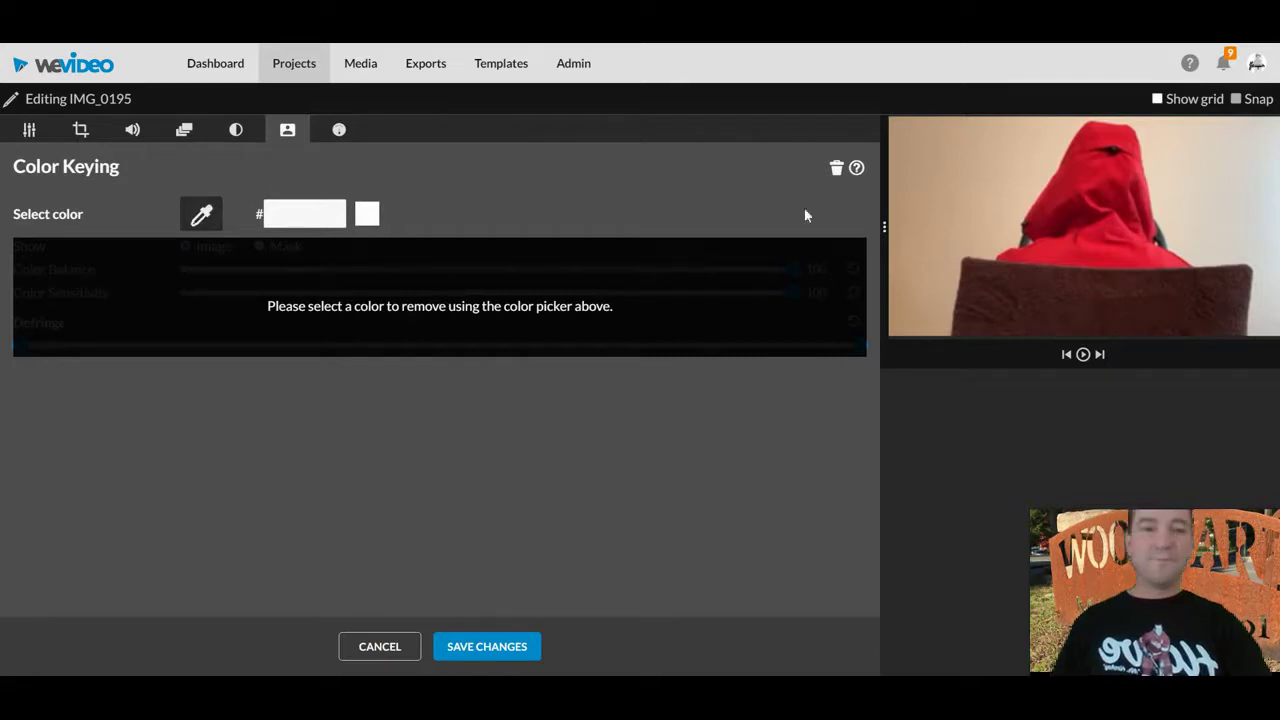
click(1261, 197)
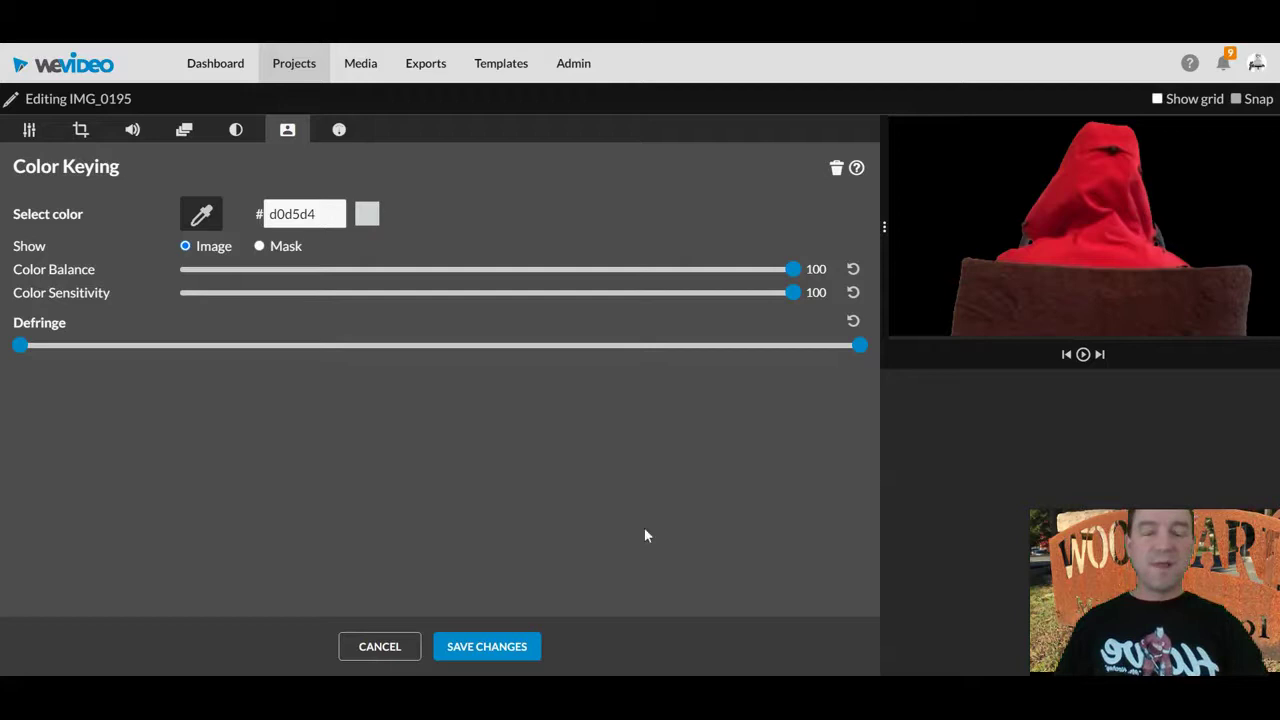
click(470, 647)
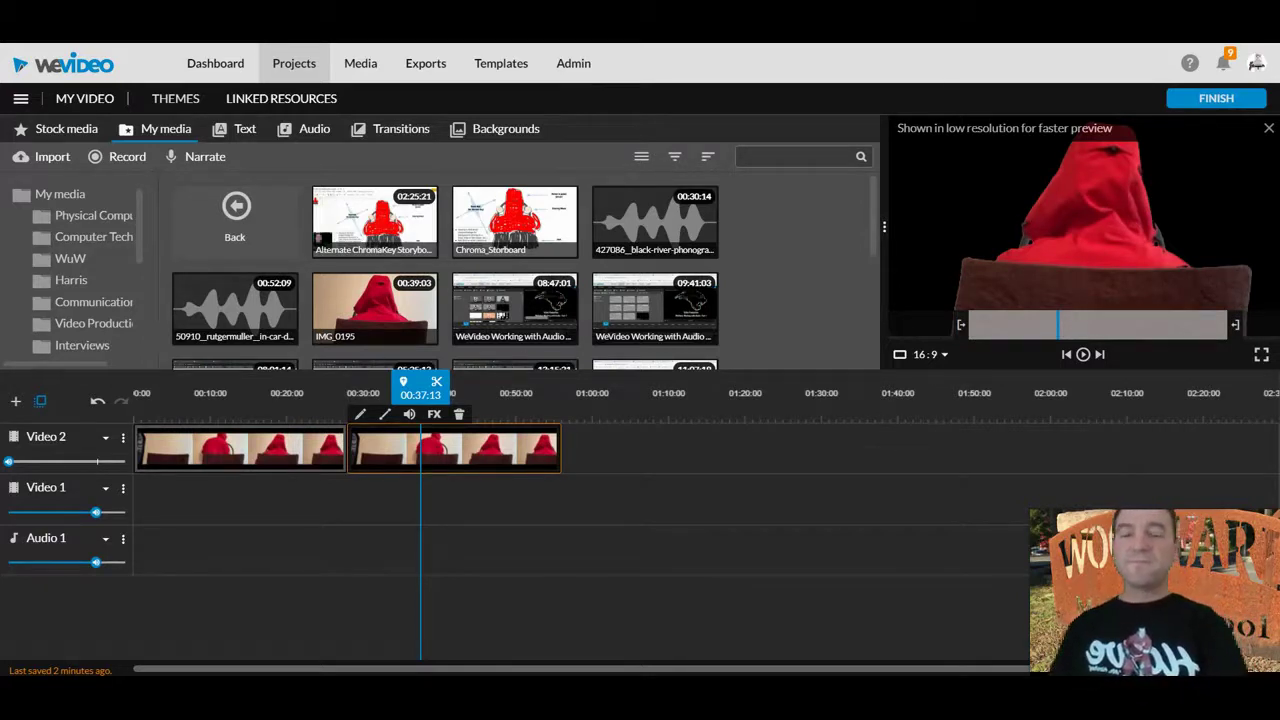
- Duplicate the color-keyed clip twice on Video 2, placing the copies end to end without gaps
drag(420, 388, 557, 394)
key(ctrl+c)
key(ctrl+v)
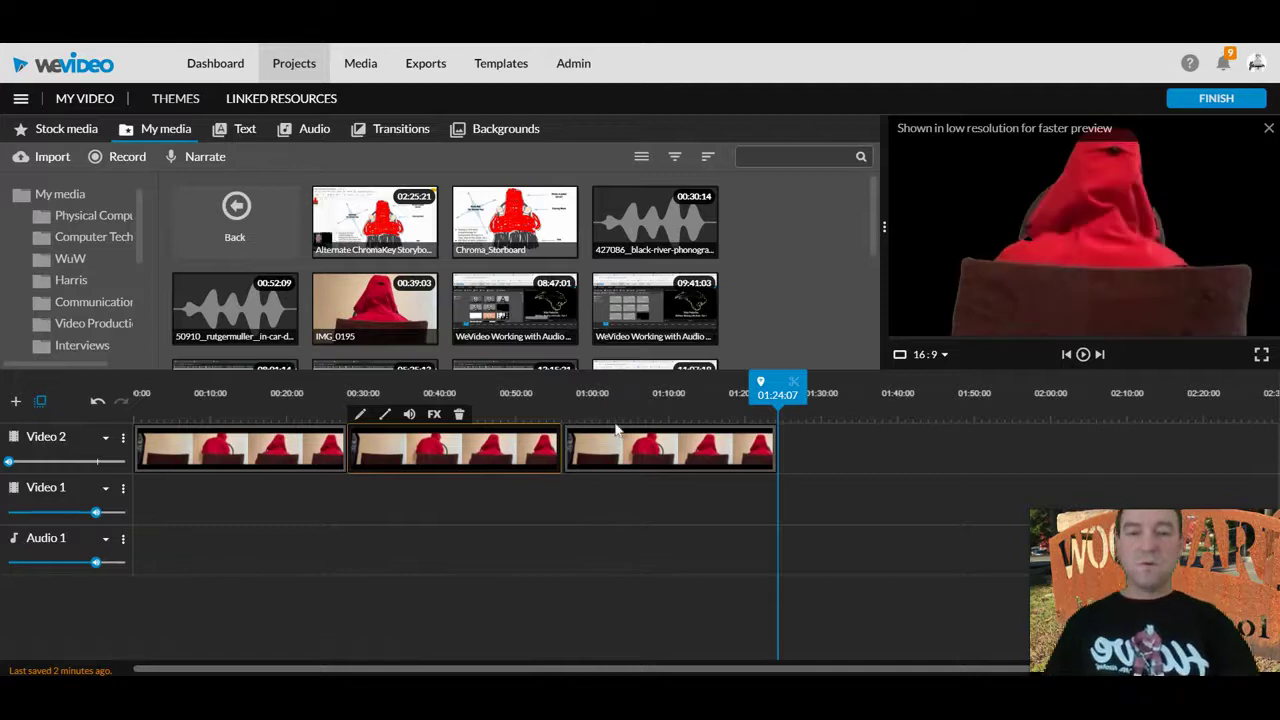
click(608, 455)
click(565, 455)
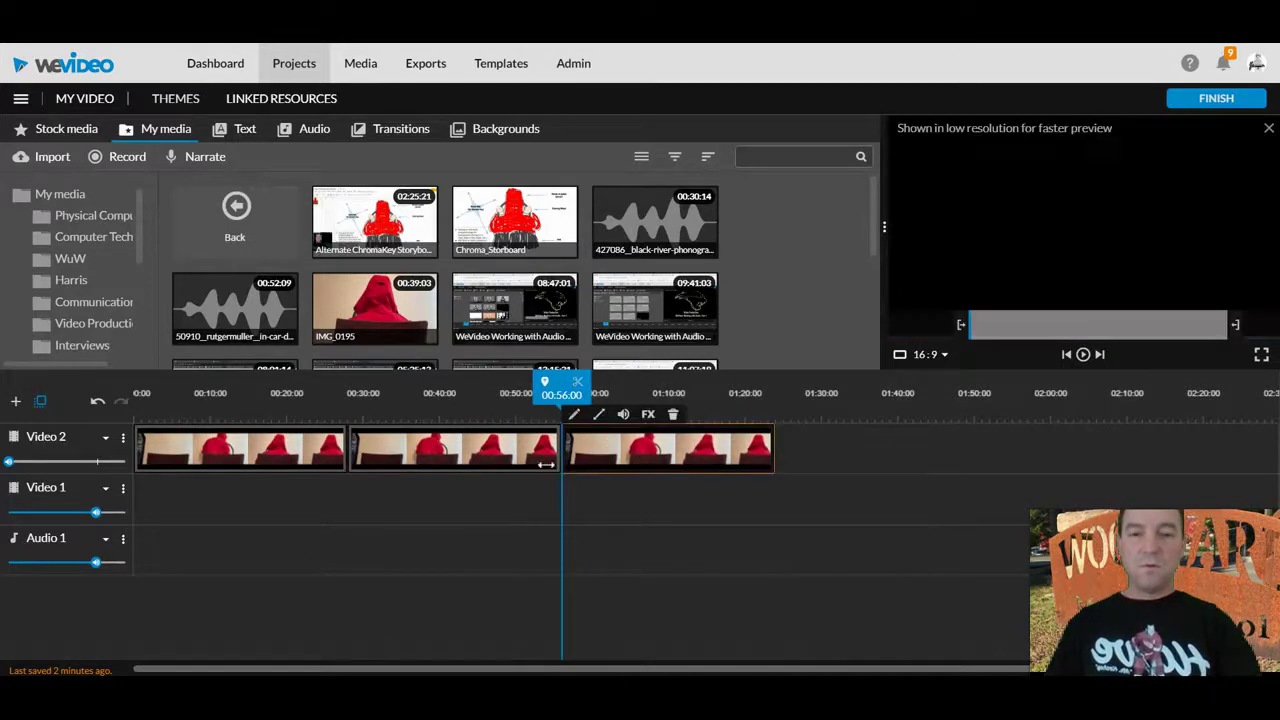
drag(547, 385, 779, 395)
key(ctrl+v)
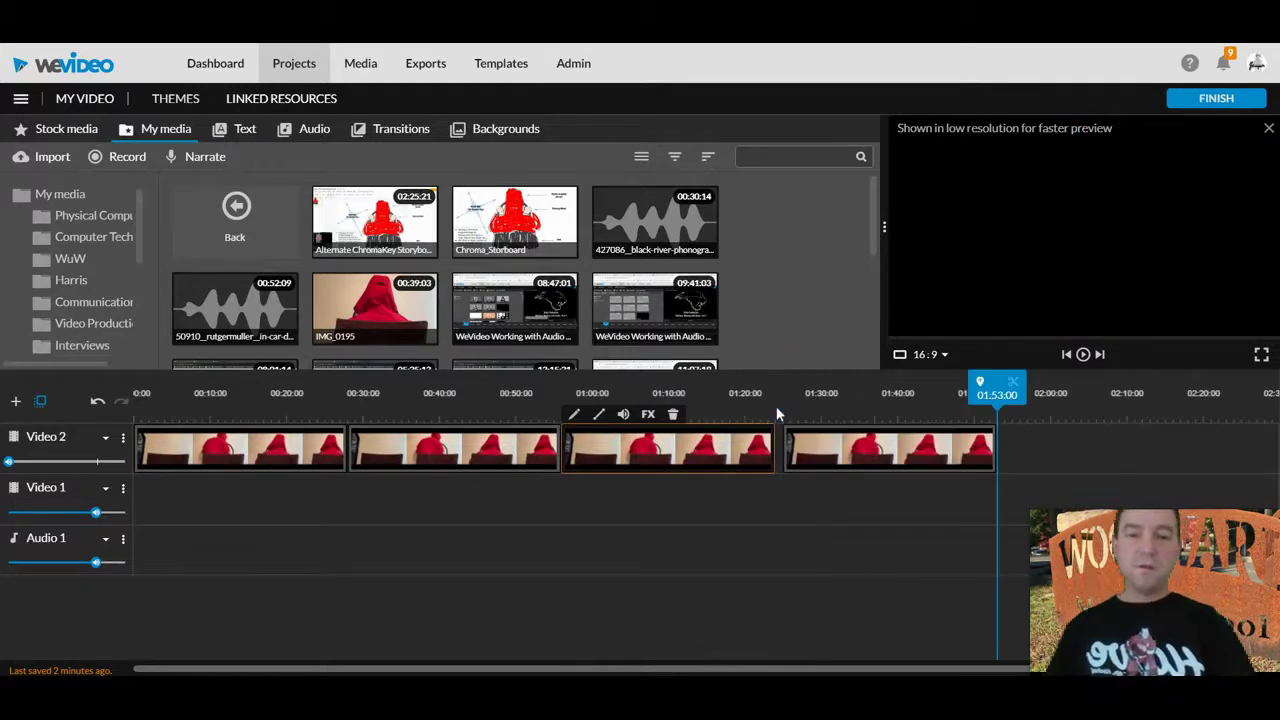
click(827, 441)
- Close the gap before the fourth clip on Video 2 and scrub through the second clip to check its keyed-out background
drag(785, 412, 372, 397)
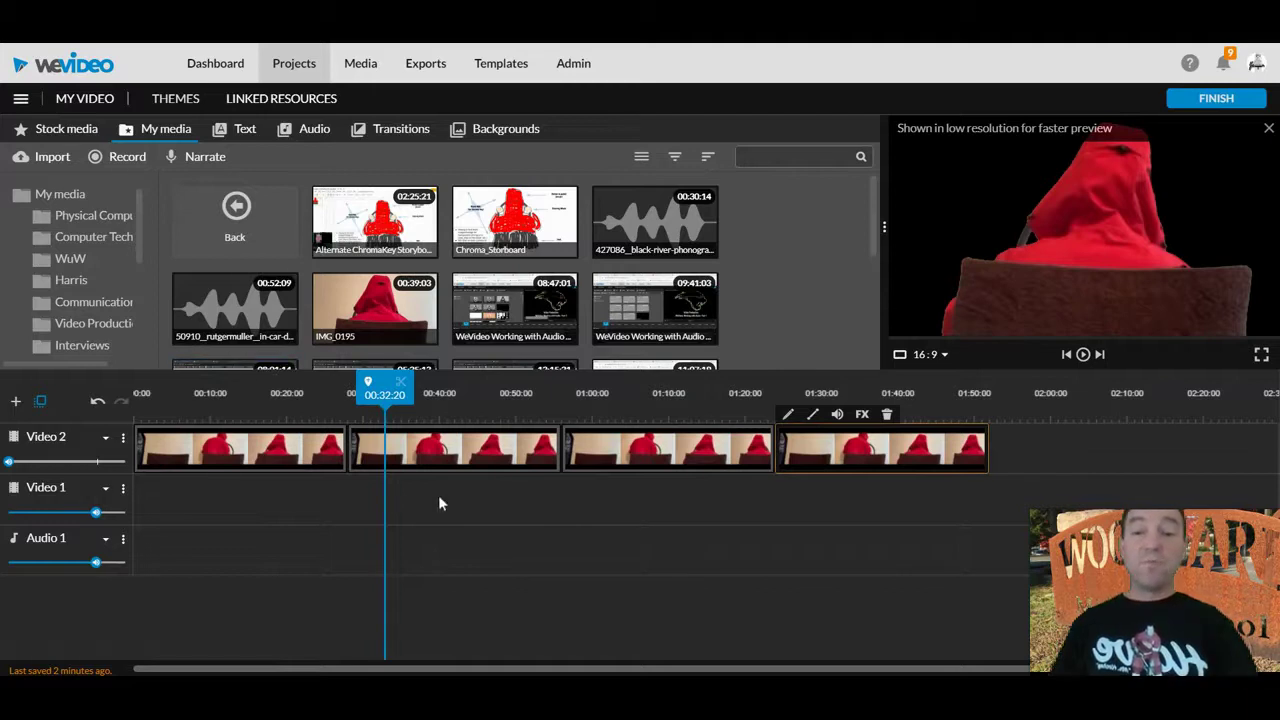
drag(385, 393, 424, 393)
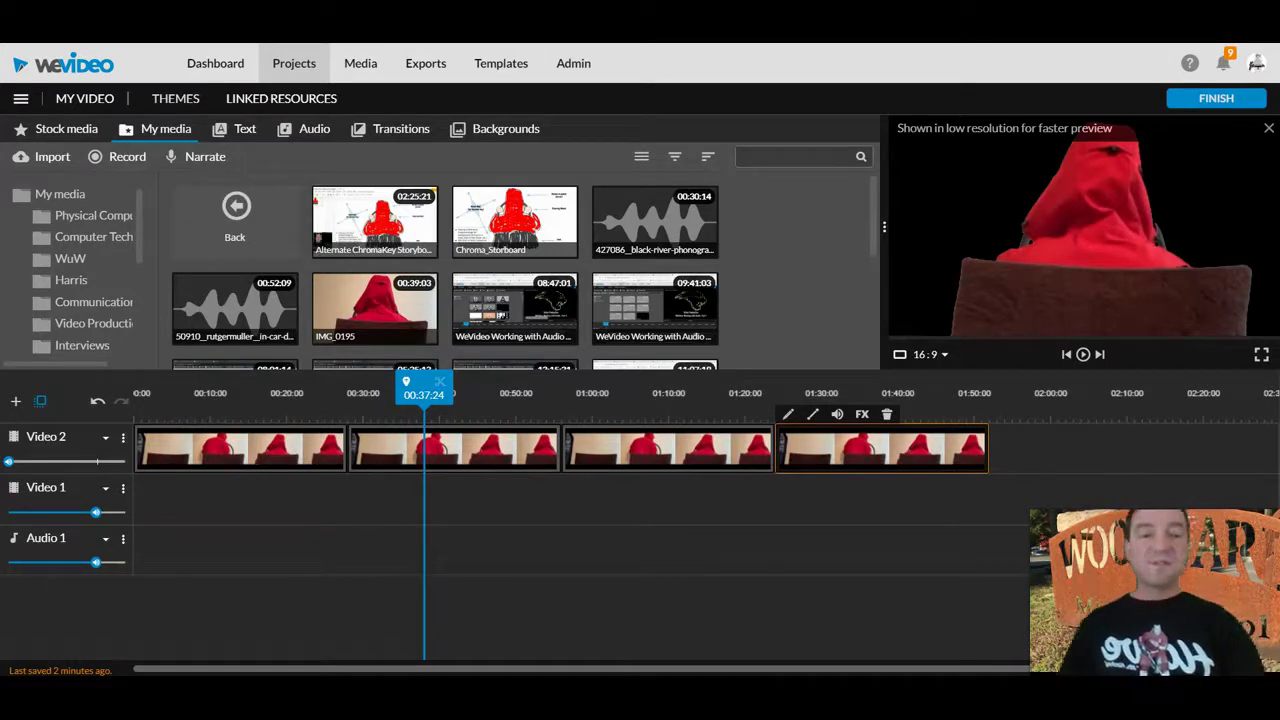
- Preview several driving at night stock clips and place Driving through city at night on Video 1, aligned with the start of the third clip
click(66, 130)
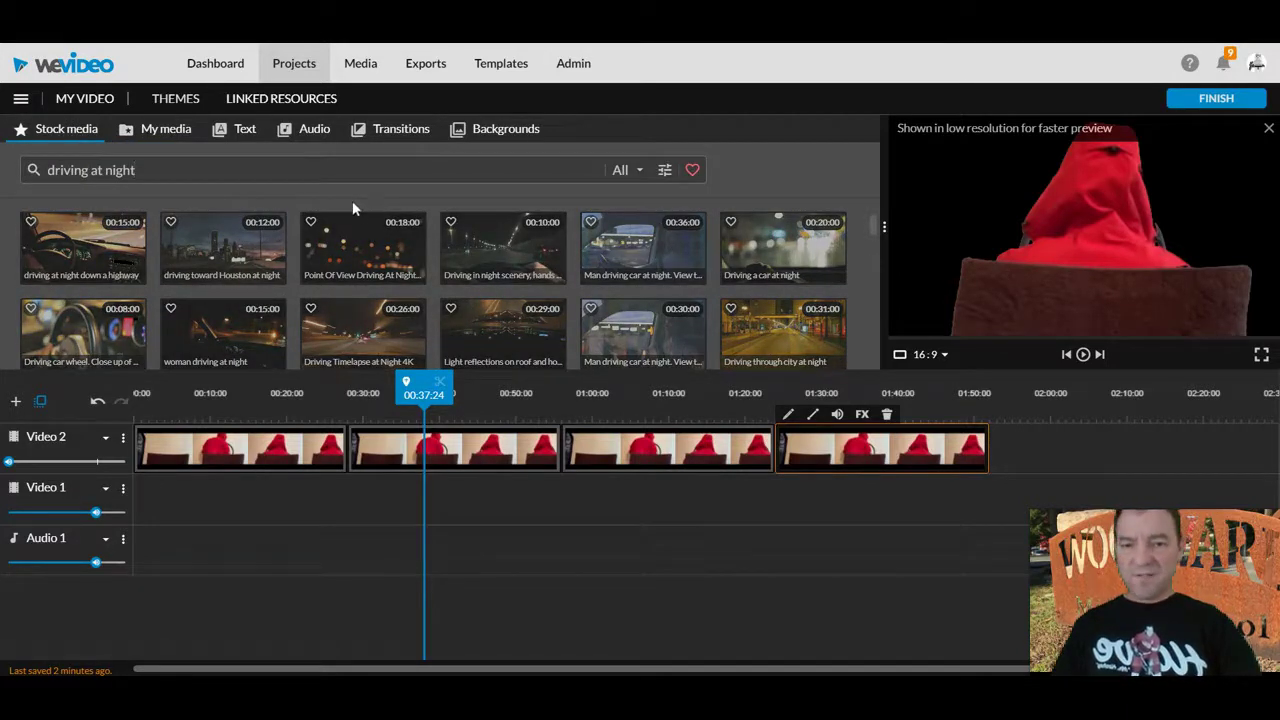
click(495, 246)
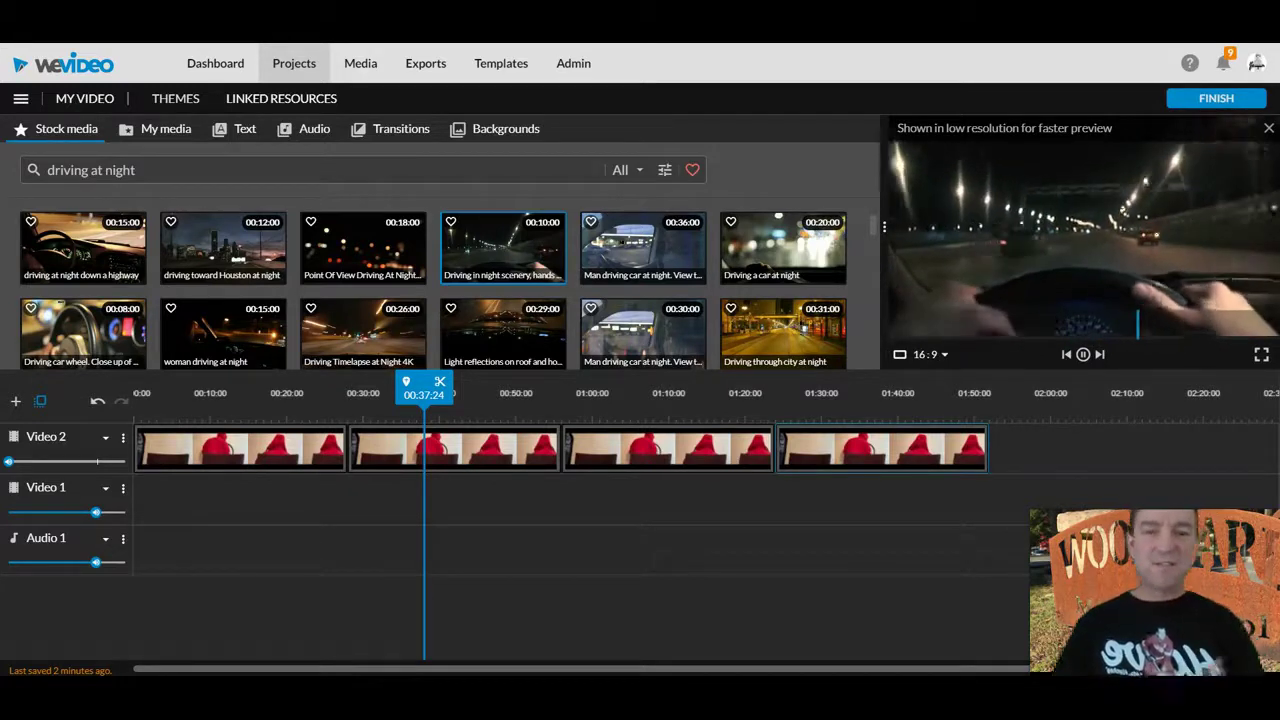
click(815, 262)
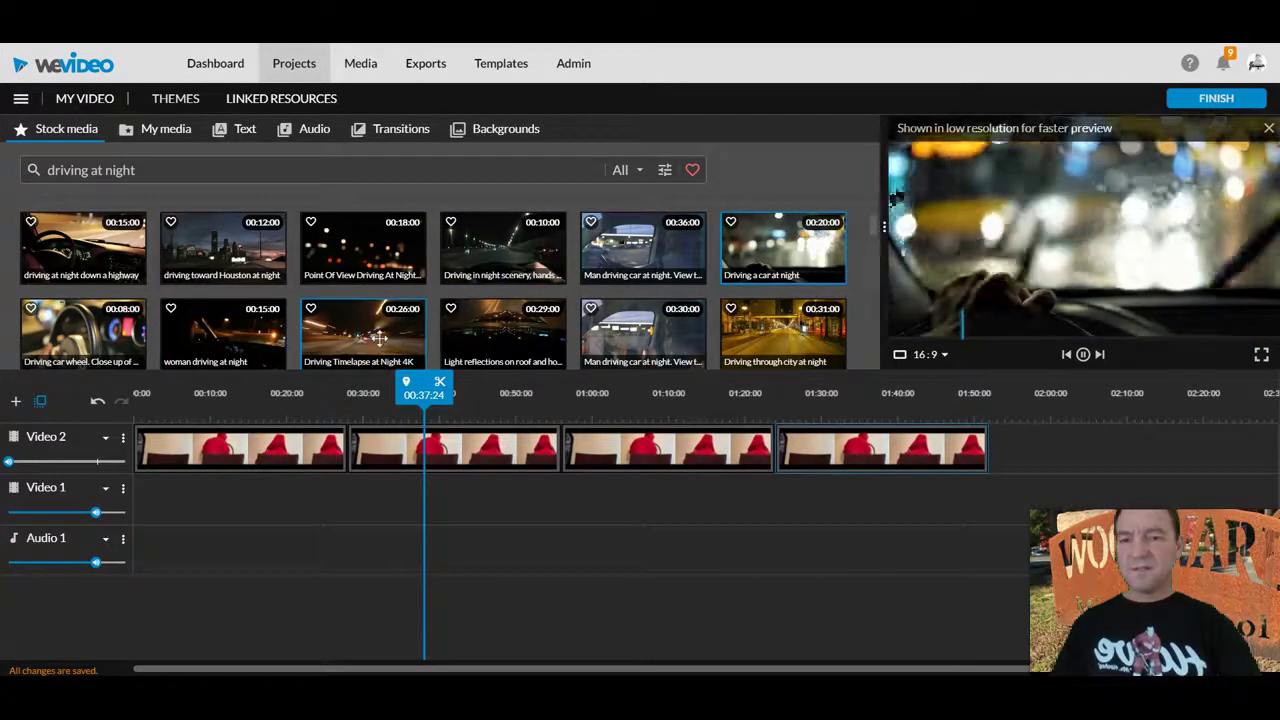
click(380, 338)
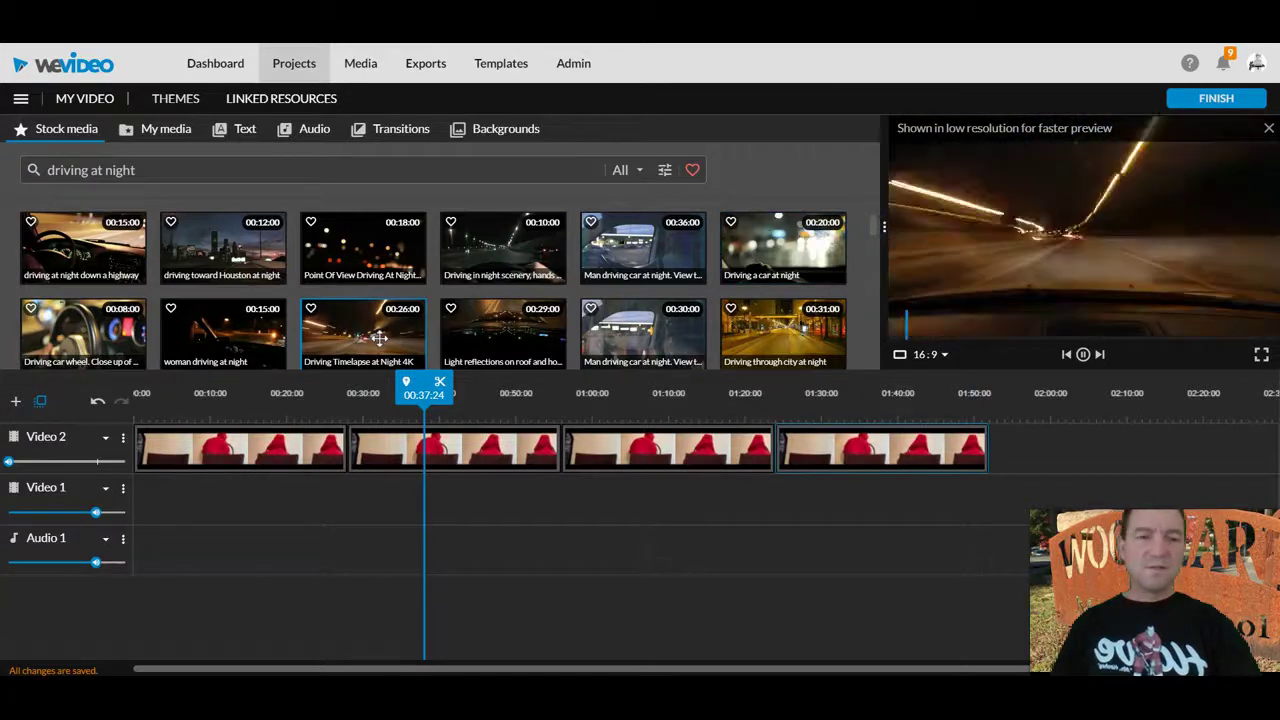
click(521, 341)
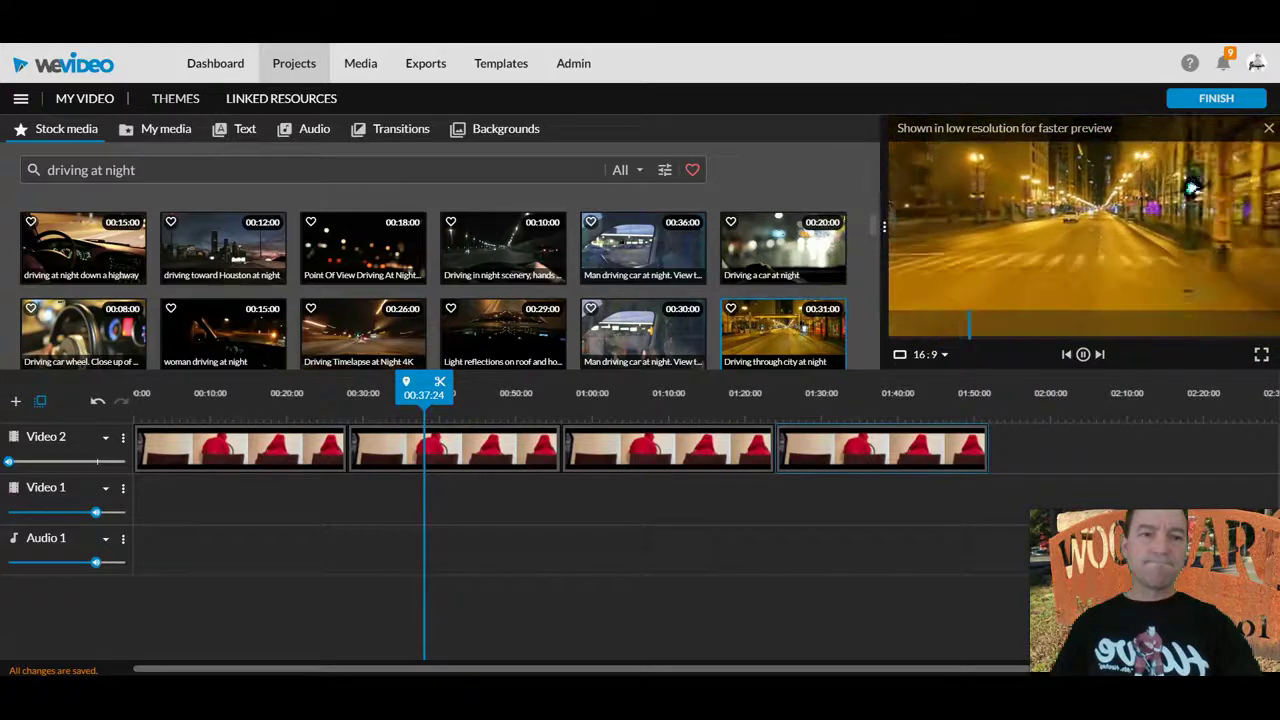
drag(783, 333, 590, 515)
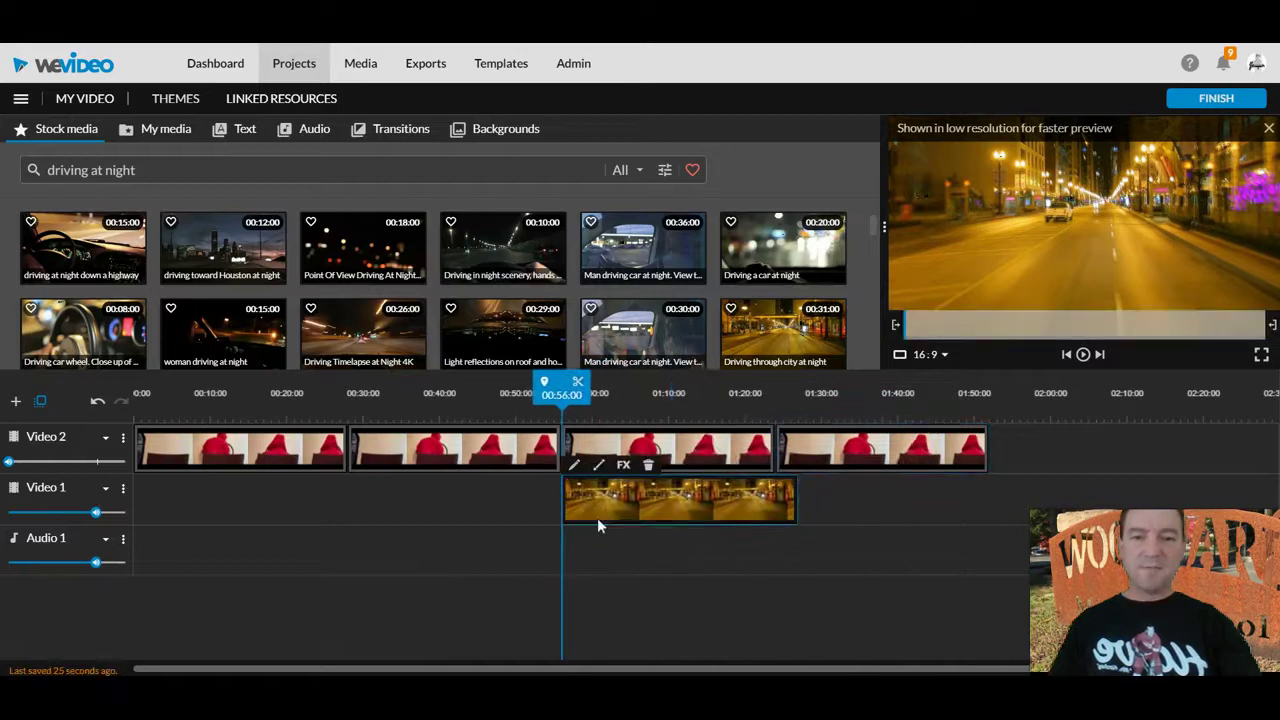
- Split the city driving clip at 01:23:19, delete the excess end piece and scrub through the composite to check it
click(797, 505)
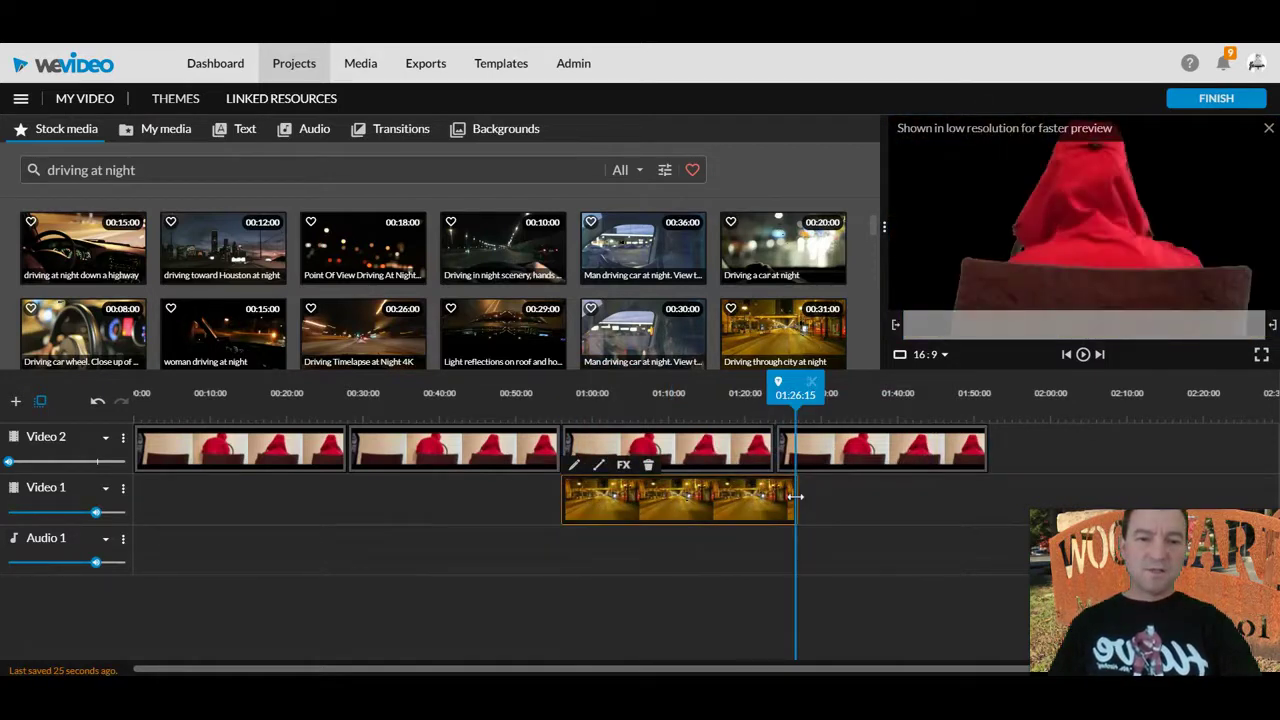
drag(782, 395, 777, 395)
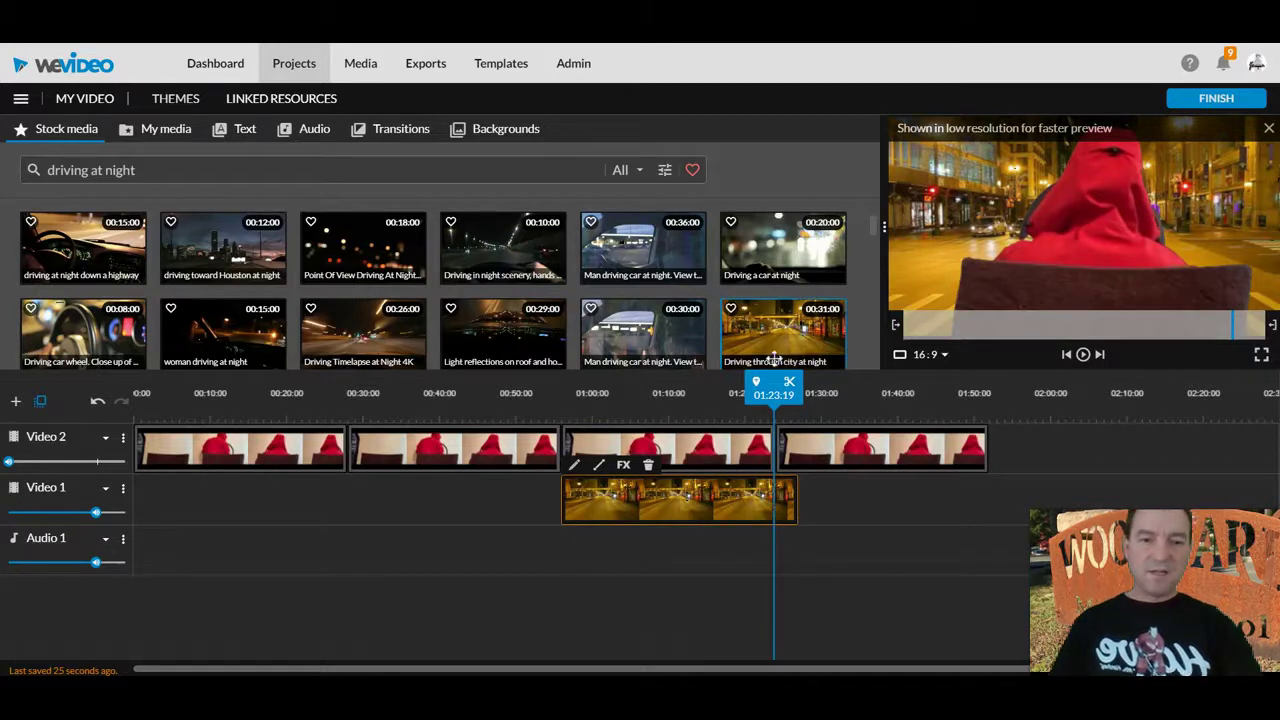
click(790, 384)
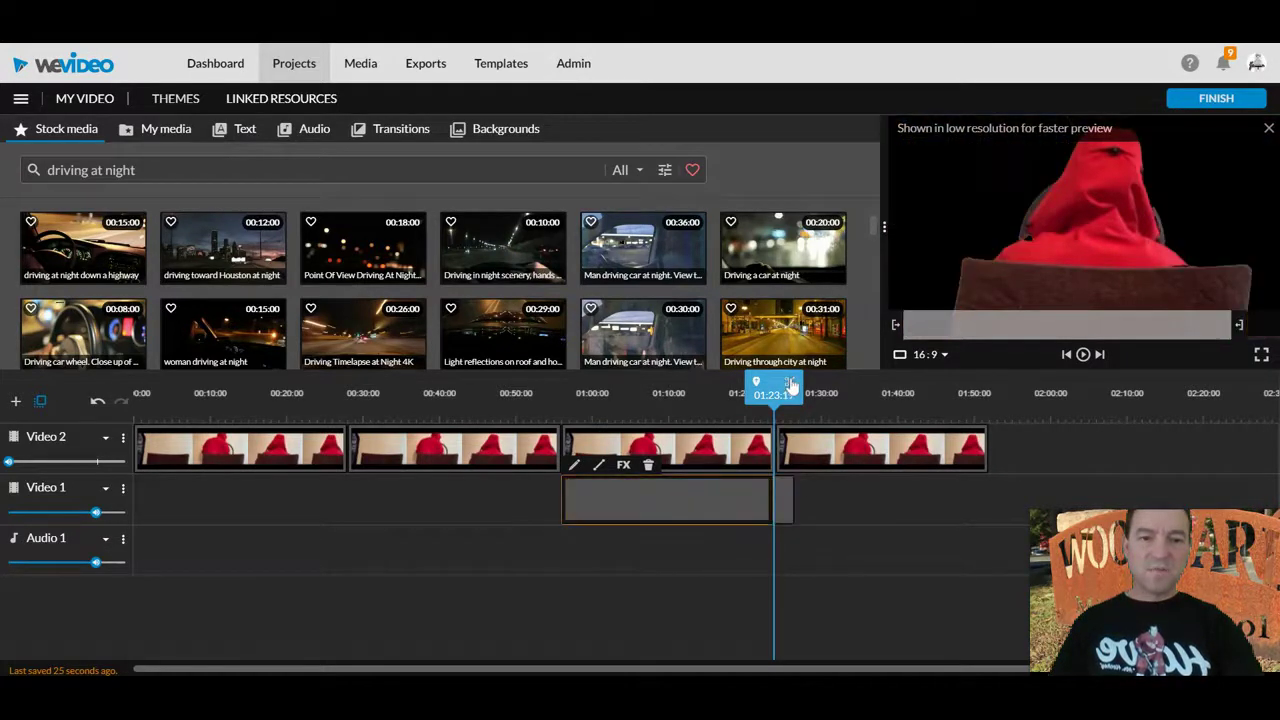
click(786, 527)
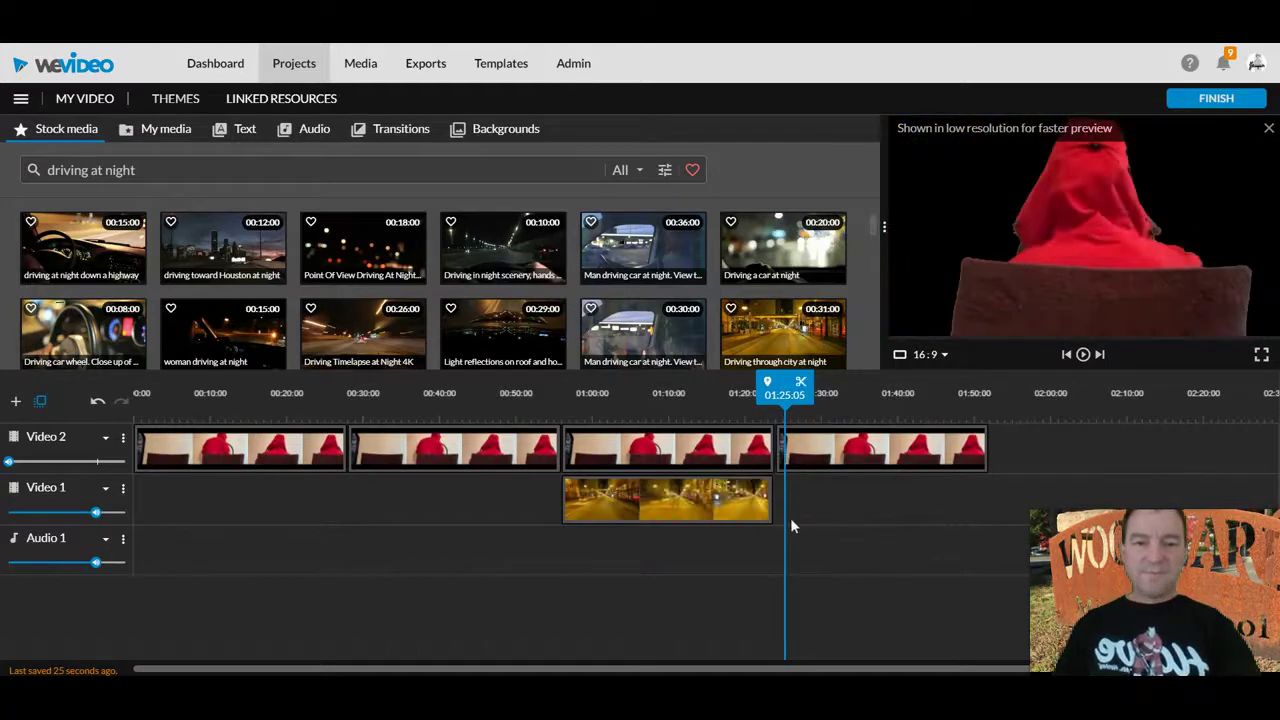
key(Delete)
click(744, 505)
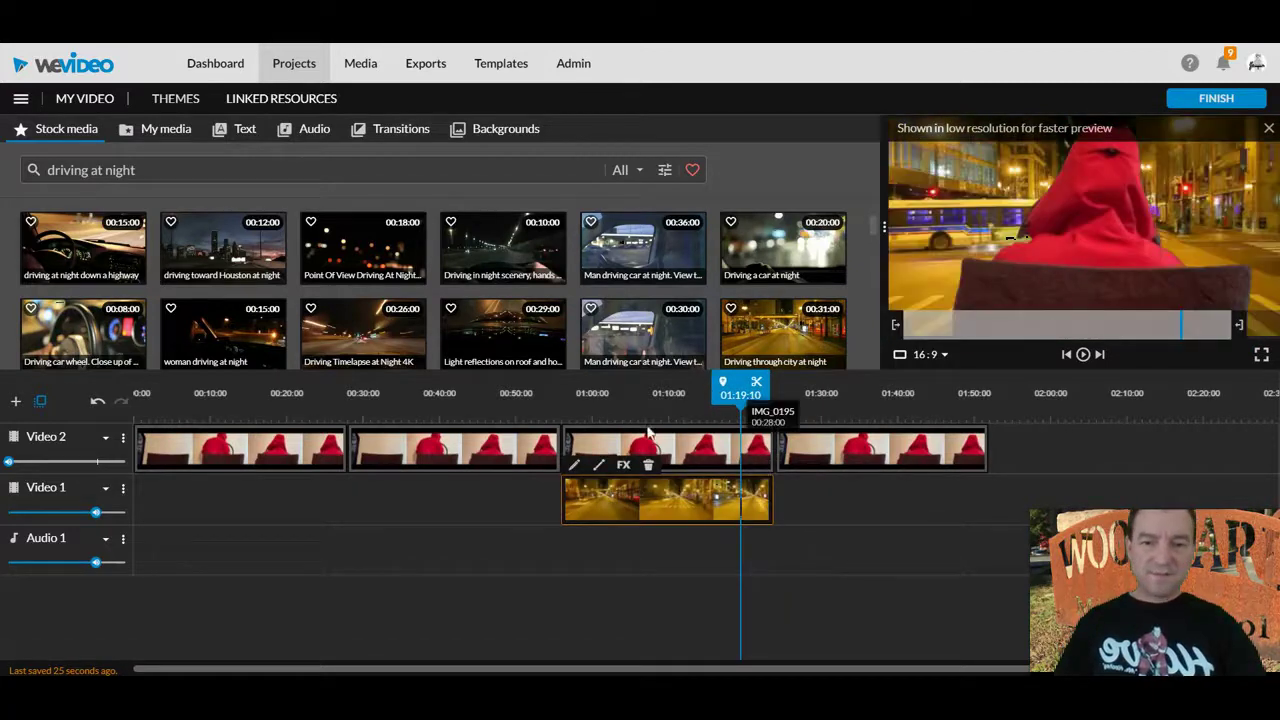
drag(750, 382, 668, 396)
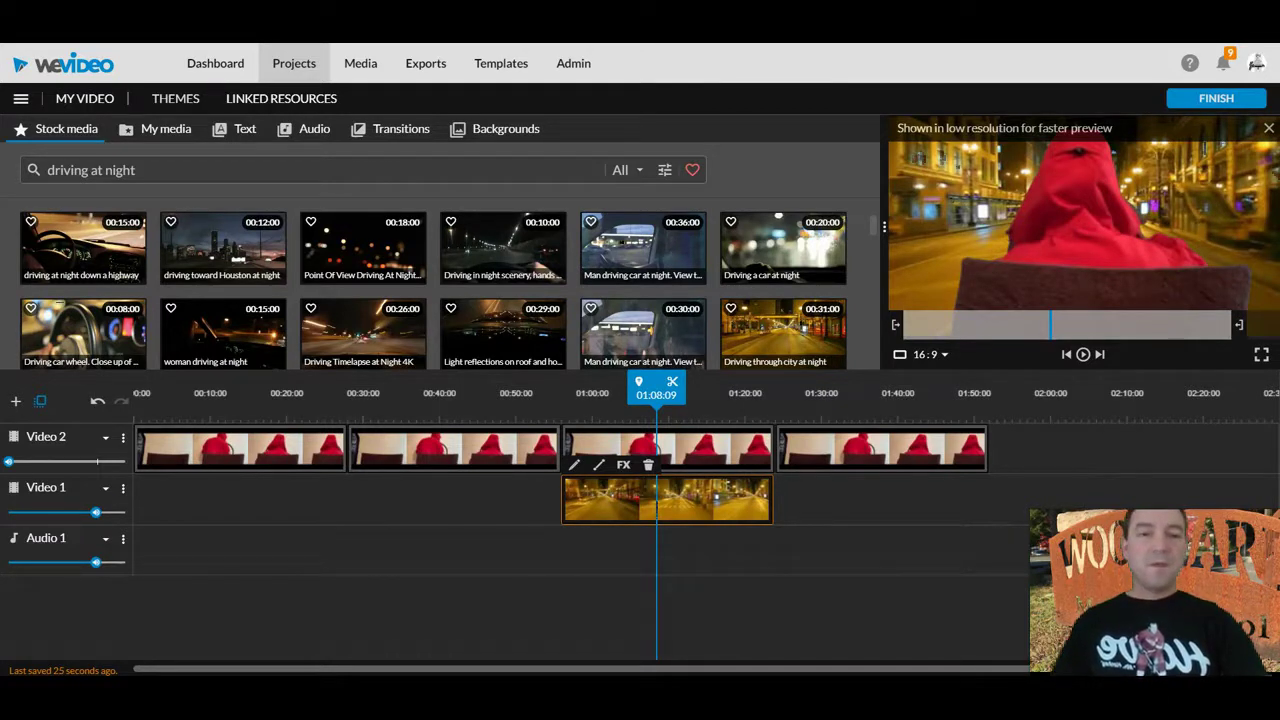
- Search the stock media for "ship in storm" and preview the rough water, sailing ship and stormy seas clips
drag(136, 170, 28, 177)
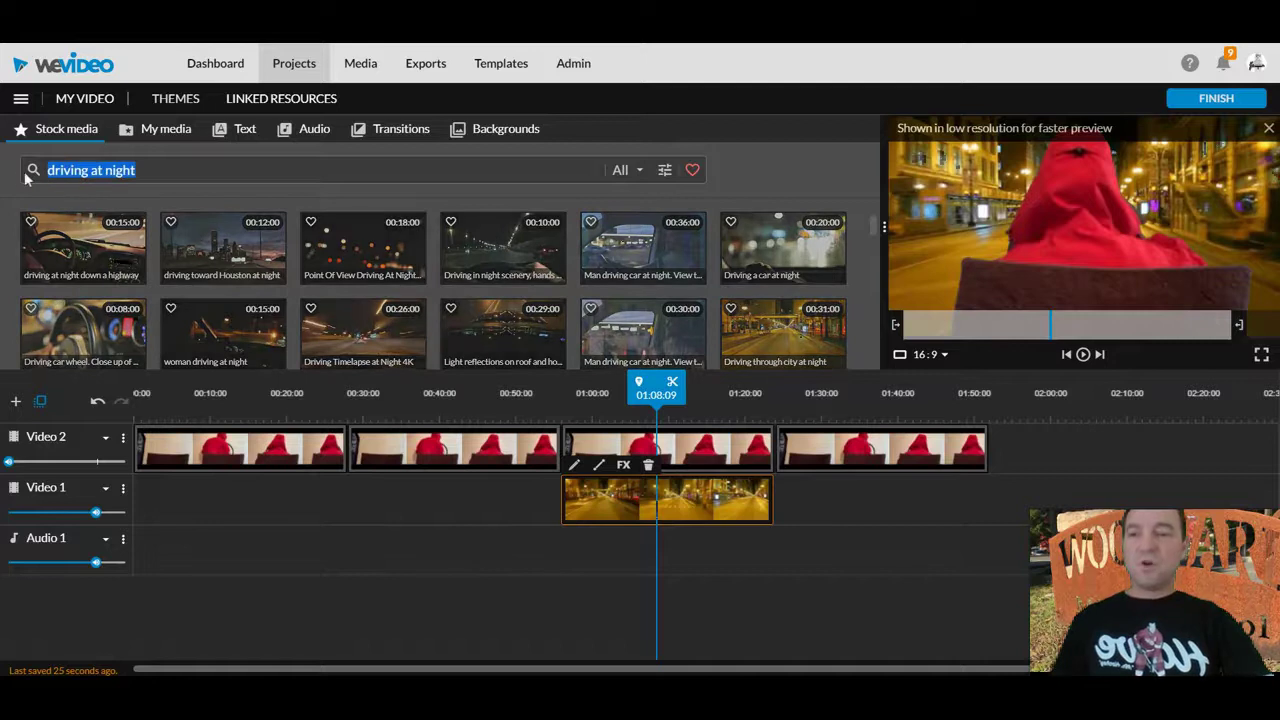
text(ship in storm)
key(Return)
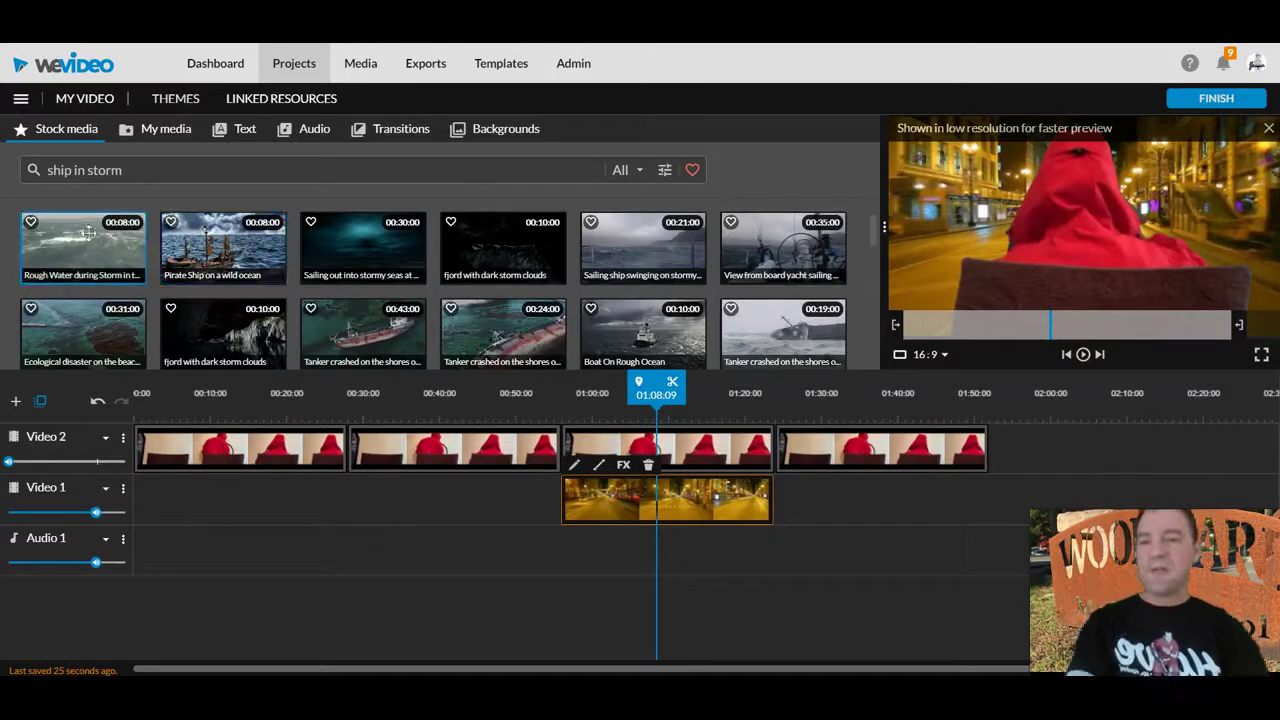
click(102, 253)
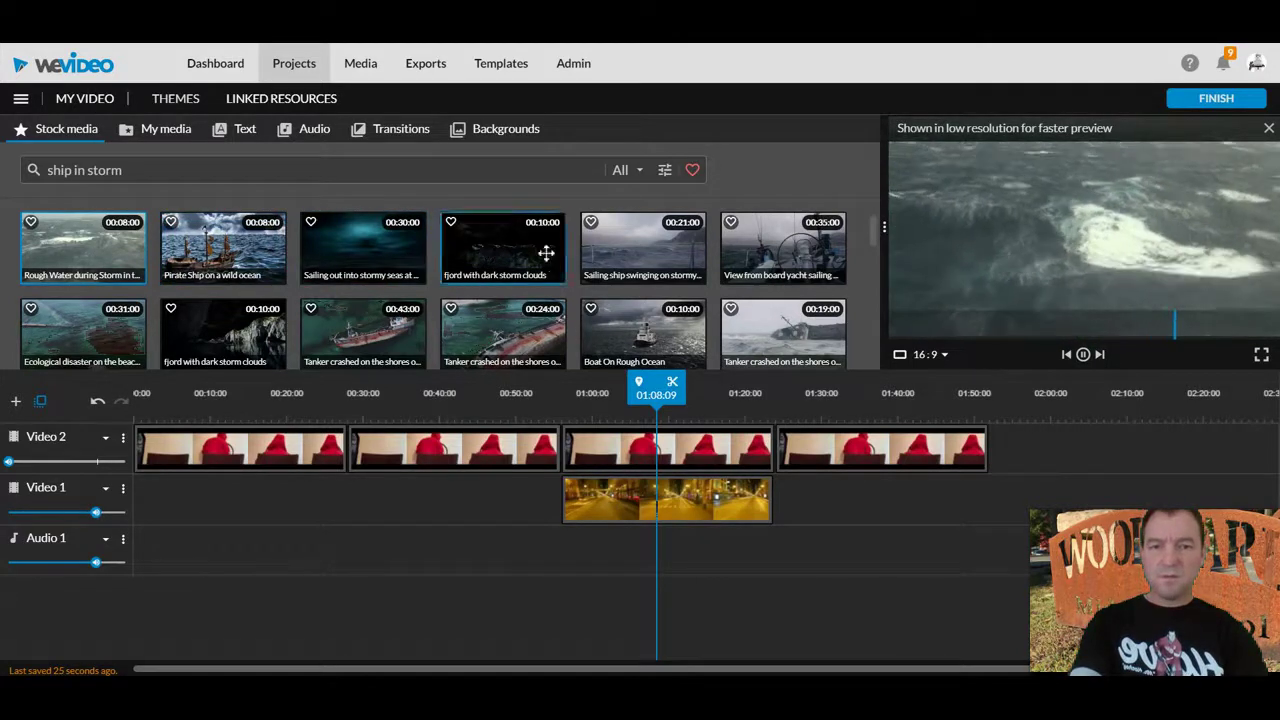
click(627, 253)
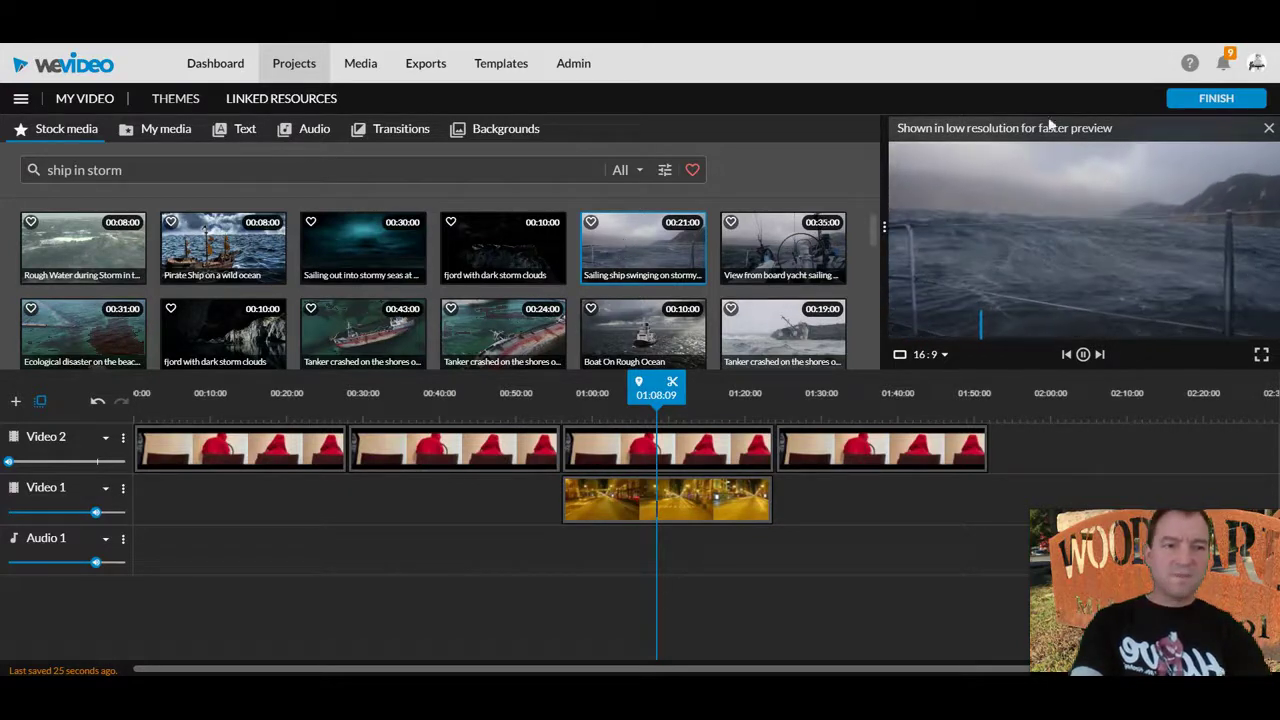
click(365, 255)
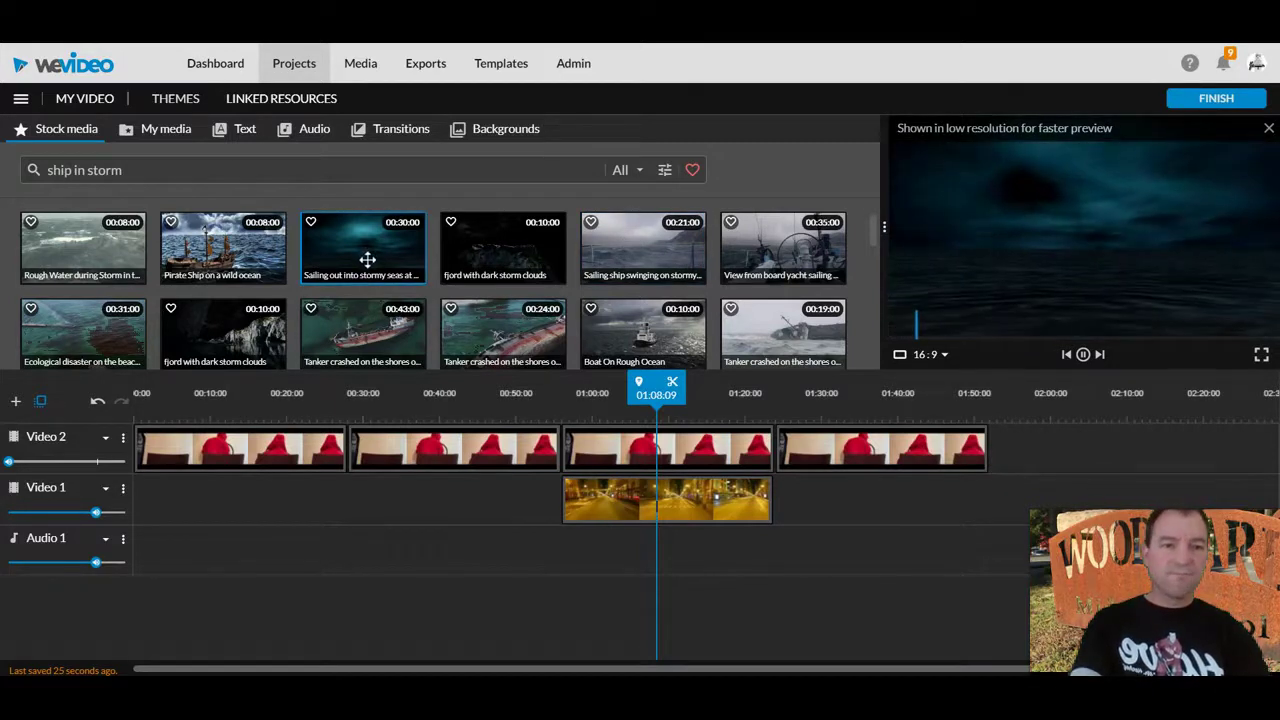
- Place the Sailing out into stormy seas clip on Video 1 under the fourth clip and shorten its end to 01:52:00
drag(380, 254, 806, 503)
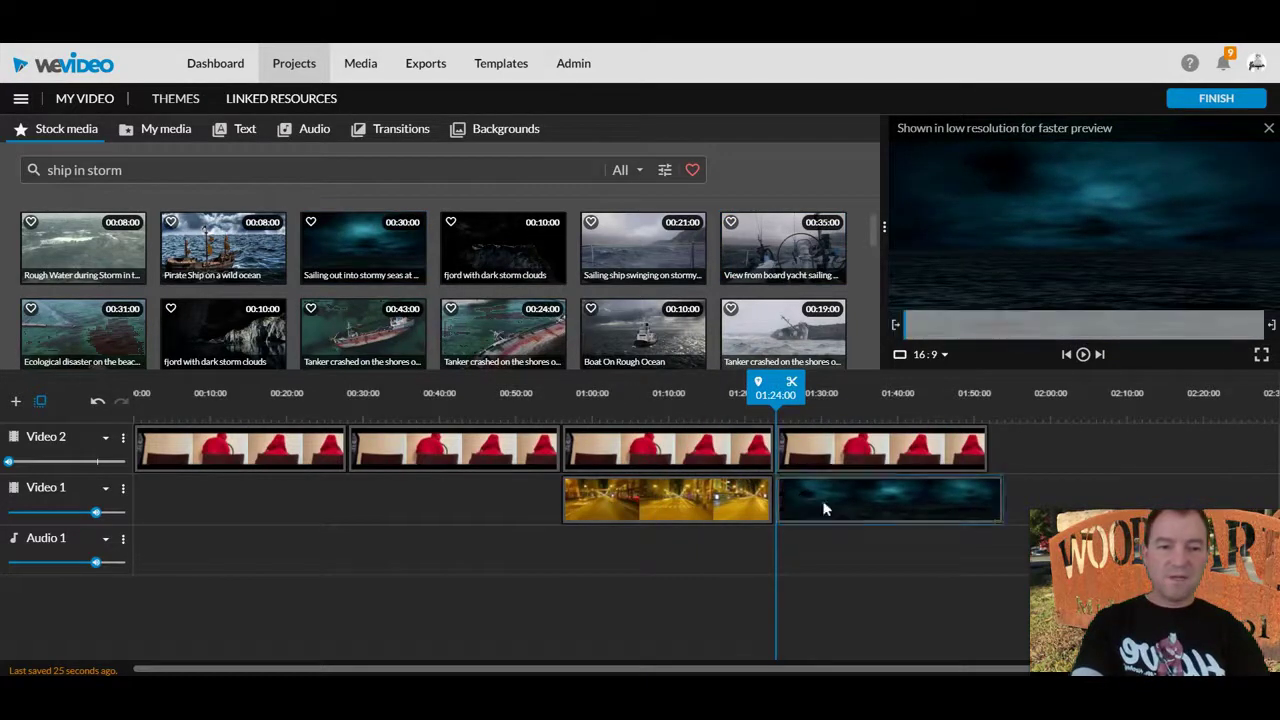
click(823, 508)
drag(1002, 498, 988, 498)
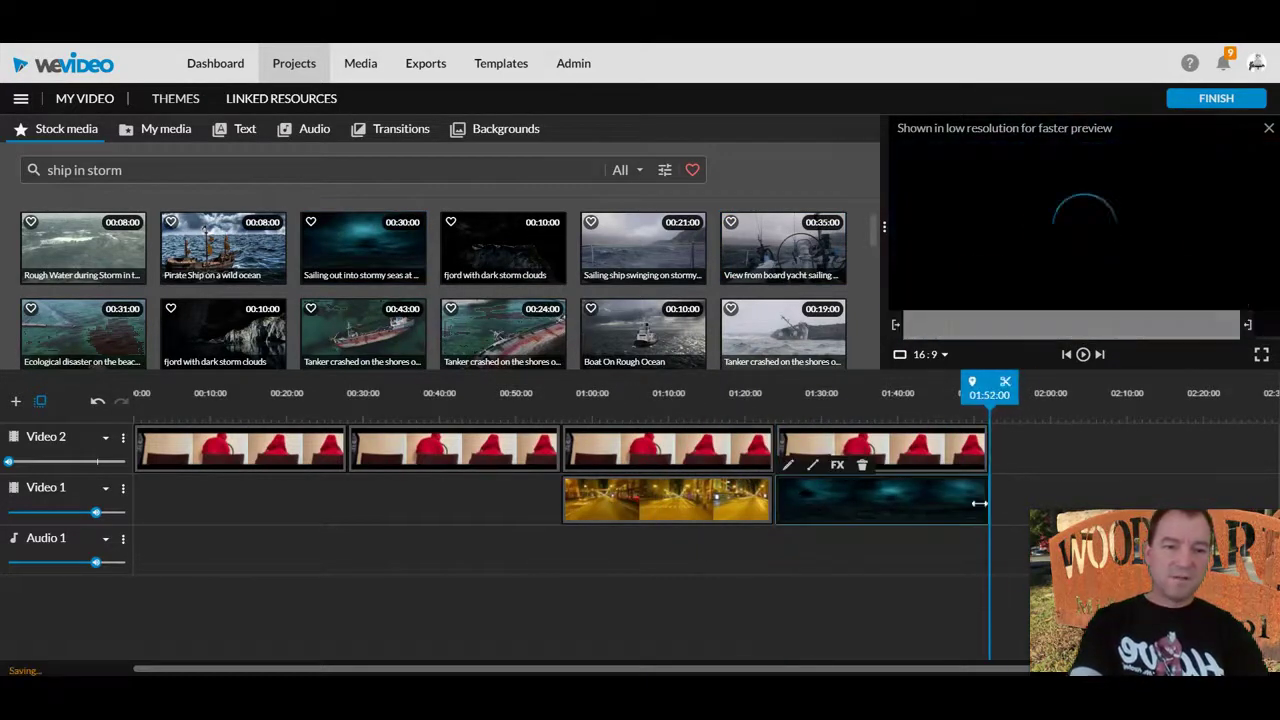
click(692, 568)
- Scrub through the city, stormy sea and unkeyed scenes to compare them, and turn the Video 1 track volume down to zero
drag(990, 395, 663, 413)
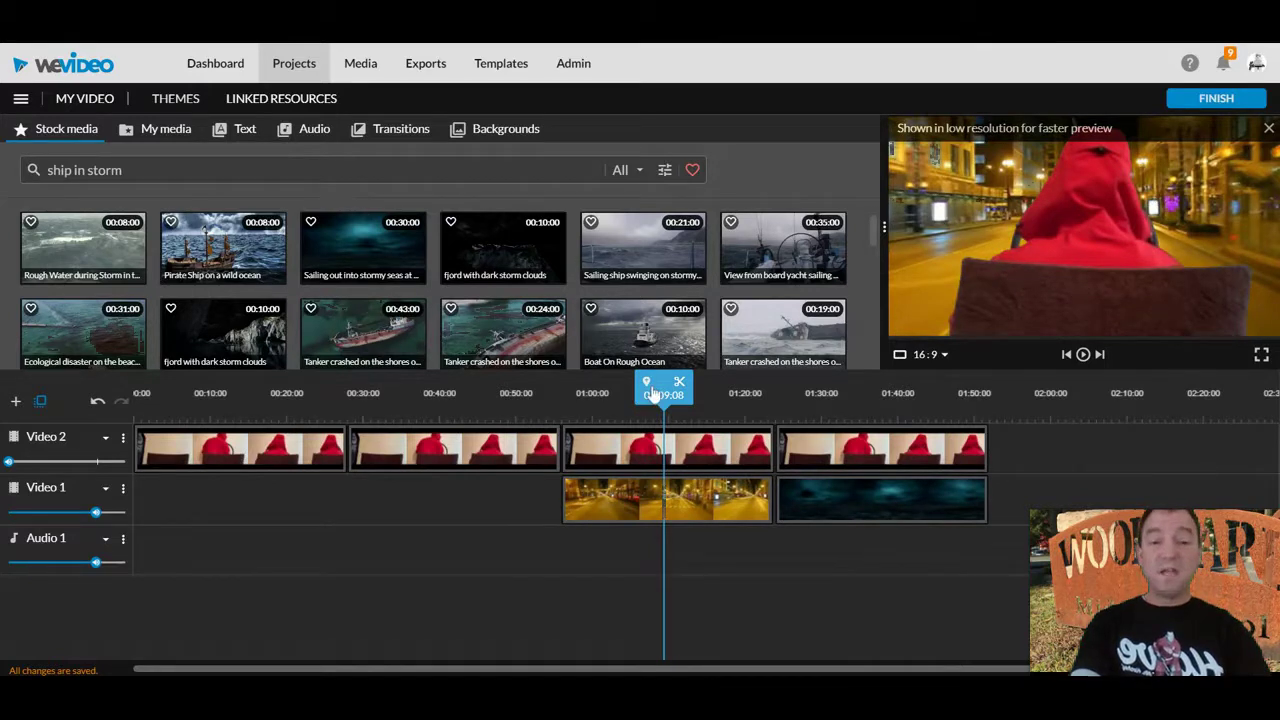
drag(650, 393, 822, 401)
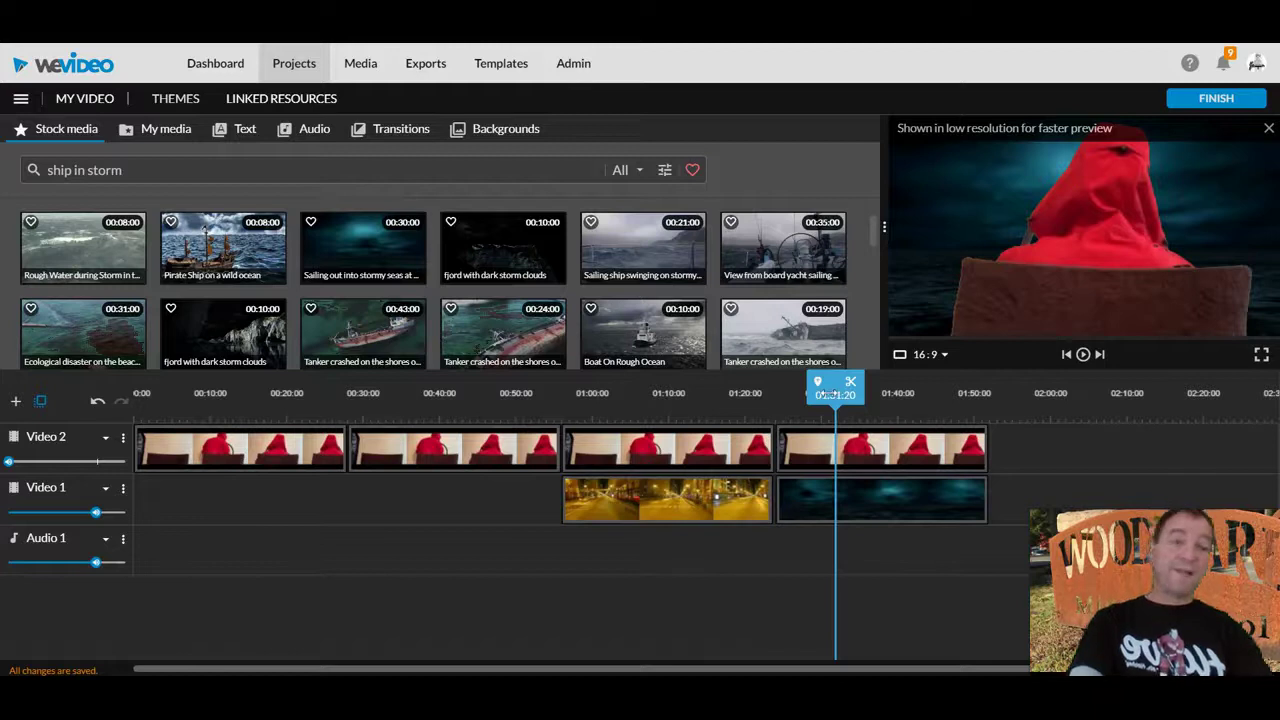
drag(830, 394, 272, 394)
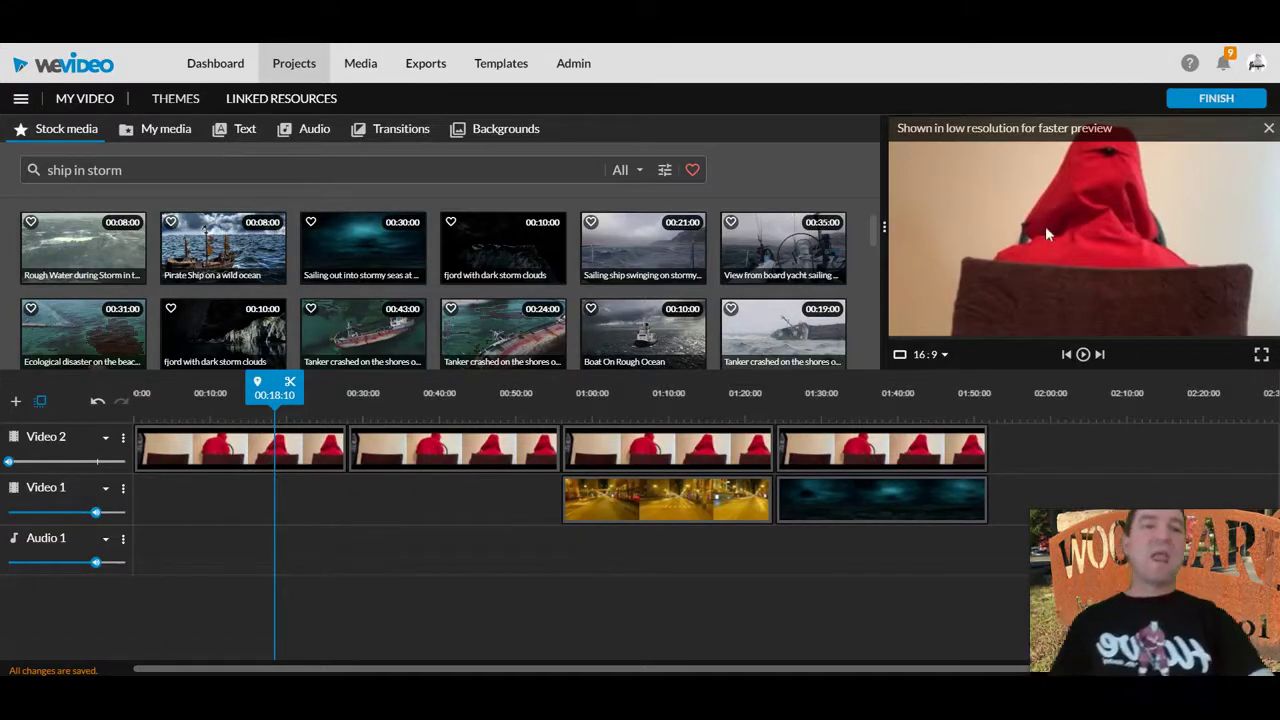
drag(275, 393, 527, 395)
drag(96, 512, 8, 512)
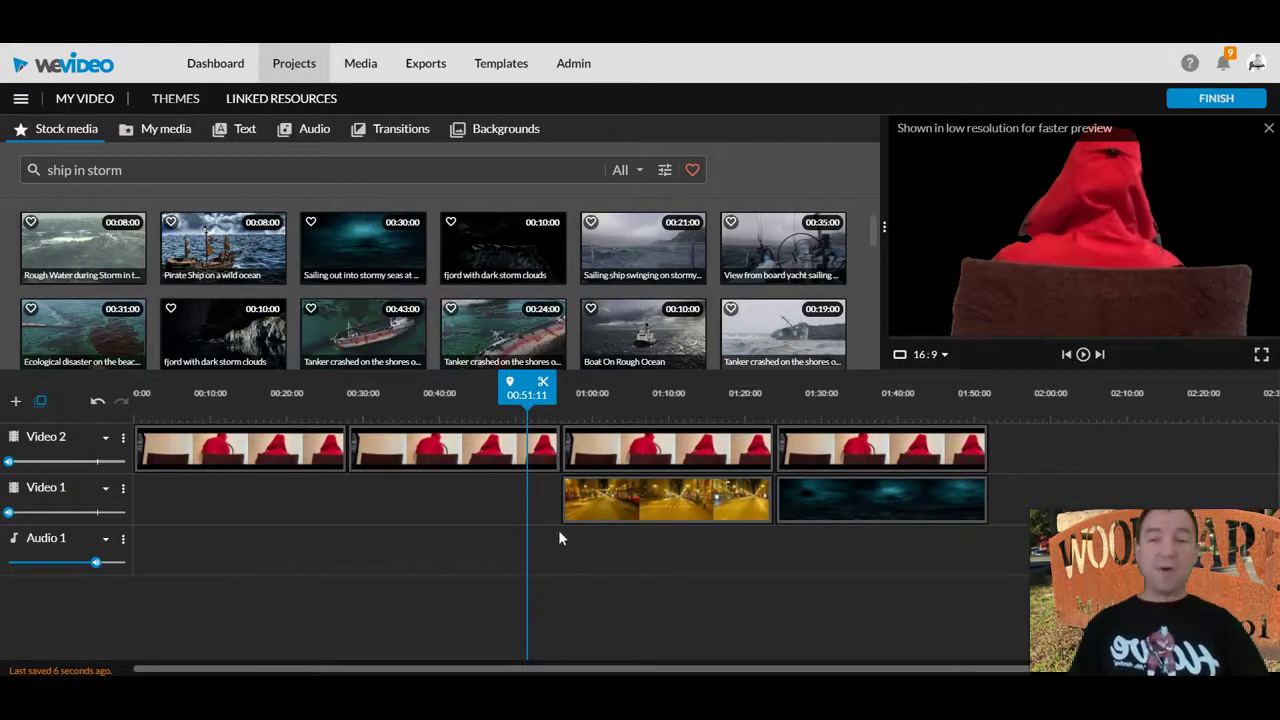
- Place the 427086_black-river-phonogra audio on Audio 1 under the stormy sea clip and cut off its end at 01:51:23
click(163, 136)
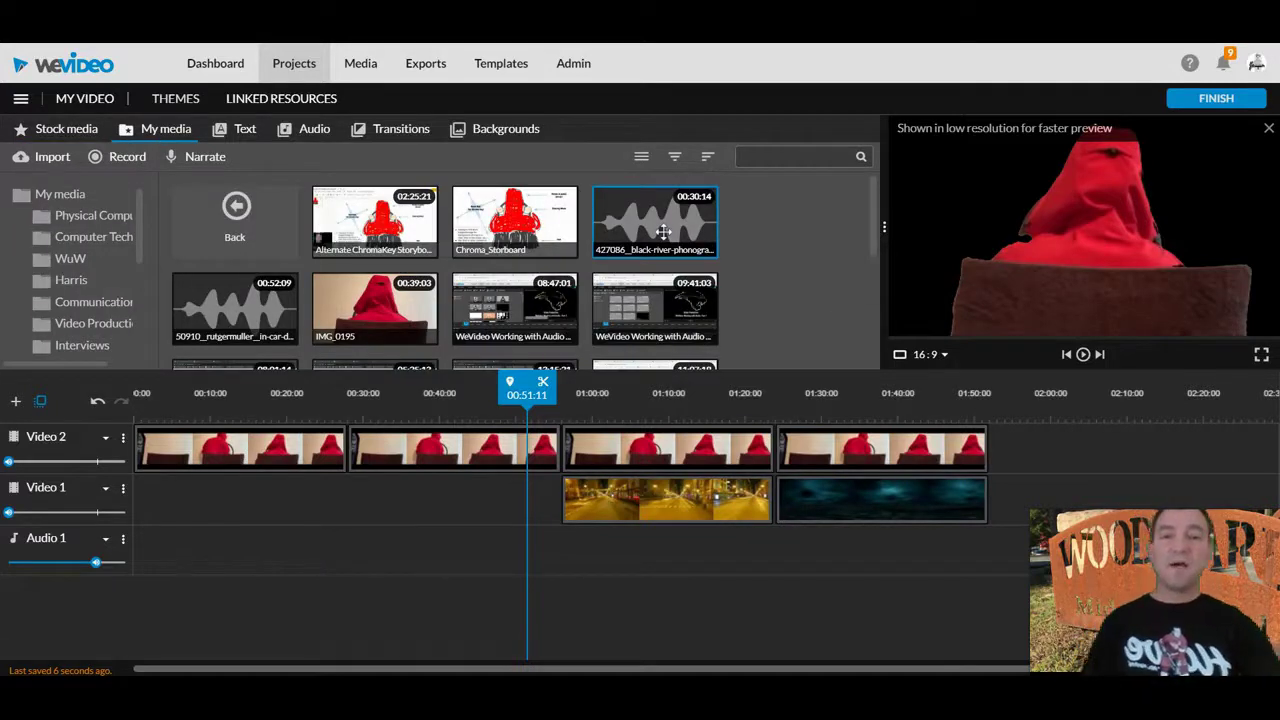
drag(651, 221, 807, 541)
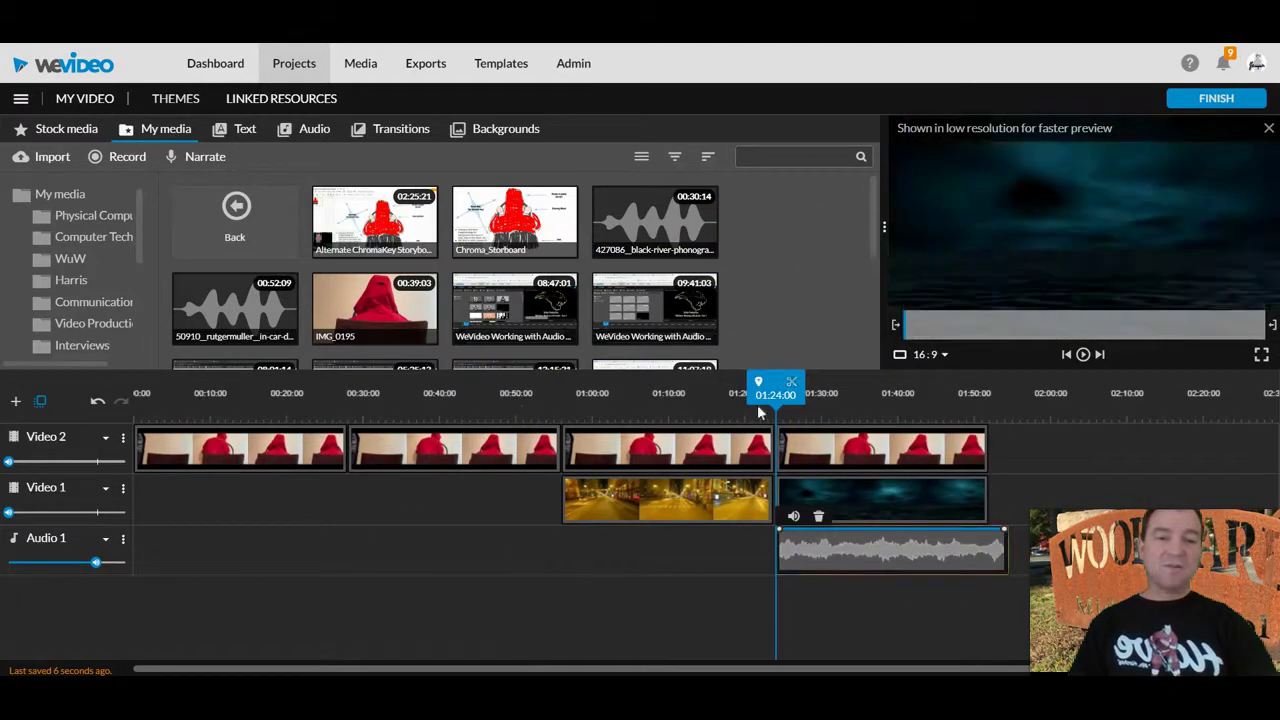
drag(776, 388, 979, 398)
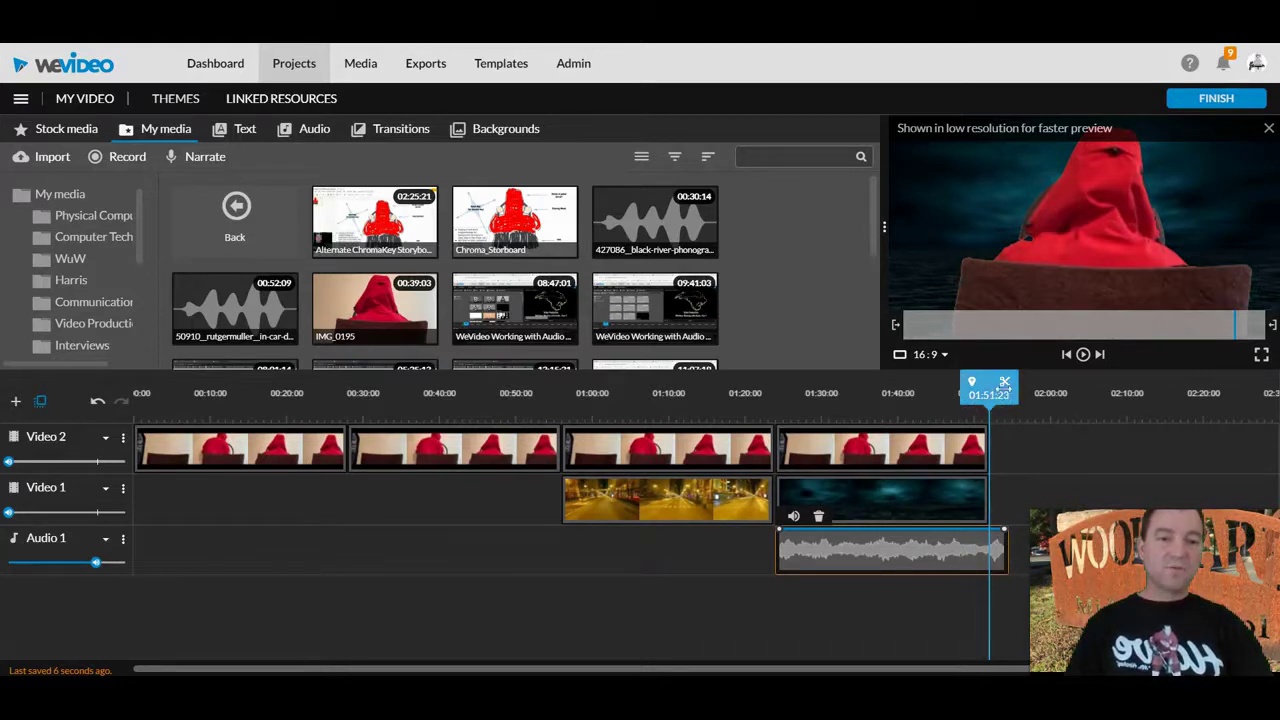
click(1006, 390)
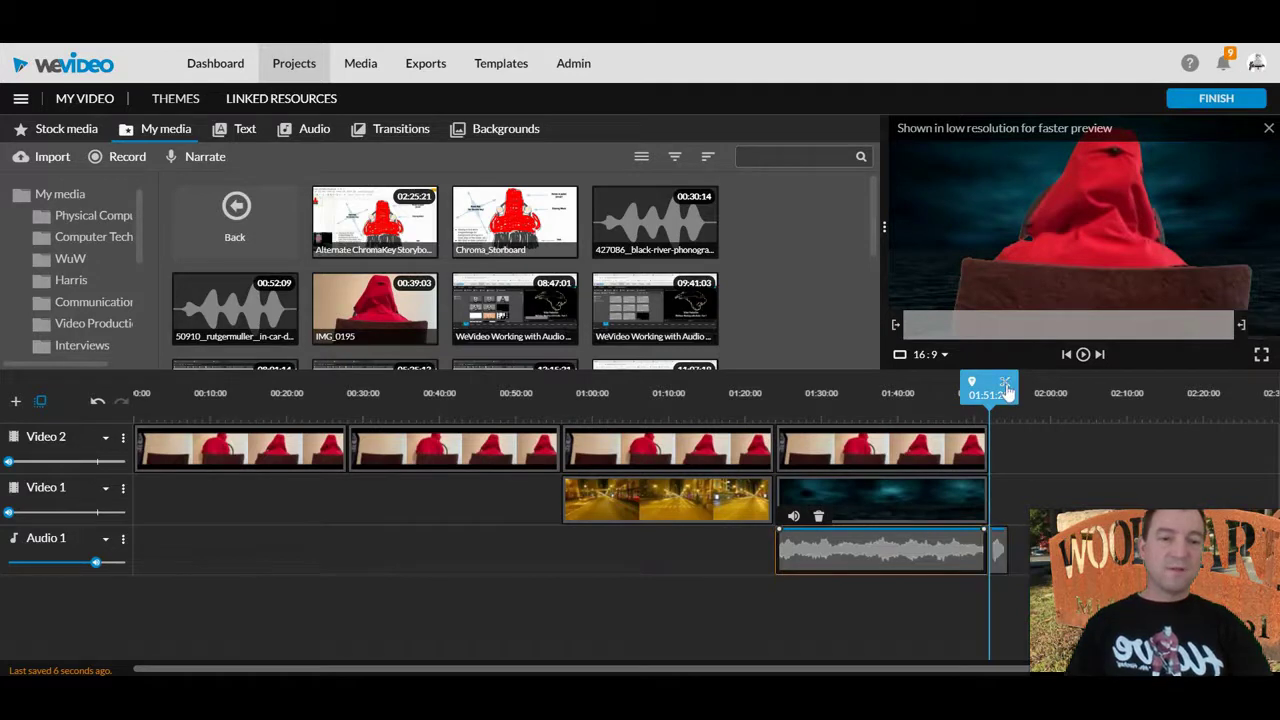
click(1006, 553)
key(Delete)
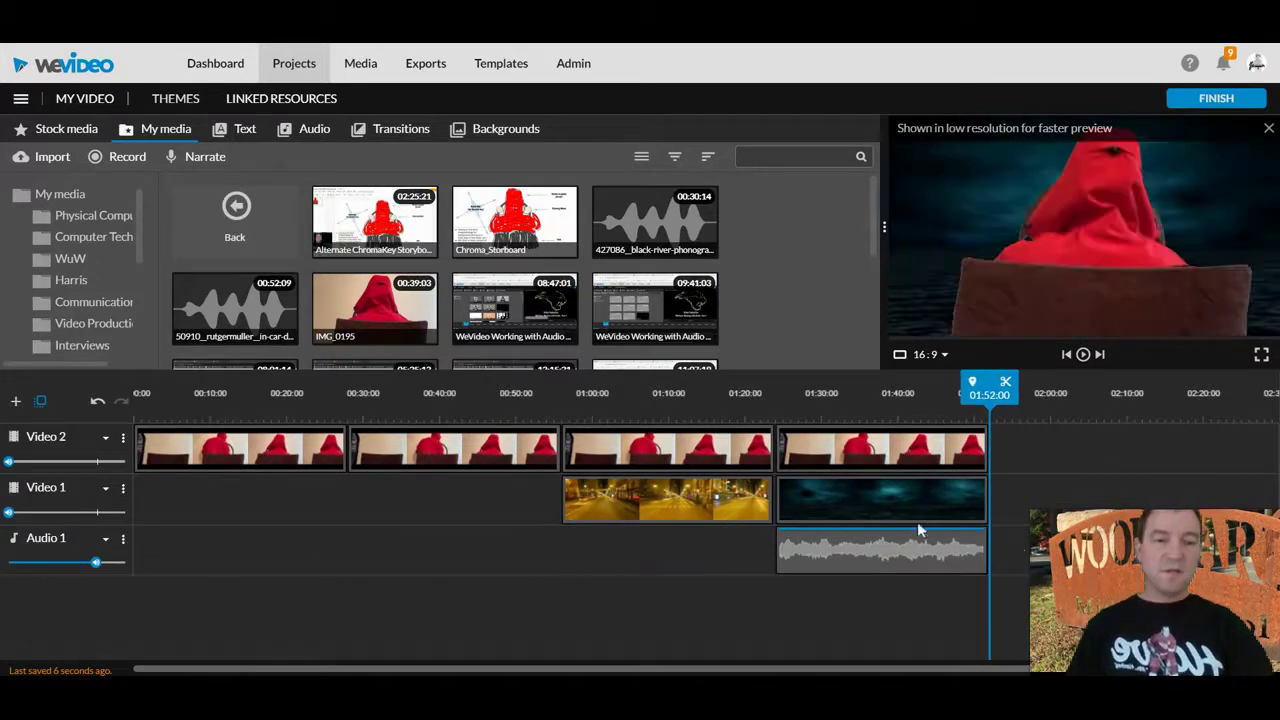
- Add the 50910_rutgermuller_in-car audio to Audio 1 before the existing sound and cut away its beginning up to 00:16:04
drag(1000, 393, 940, 395)
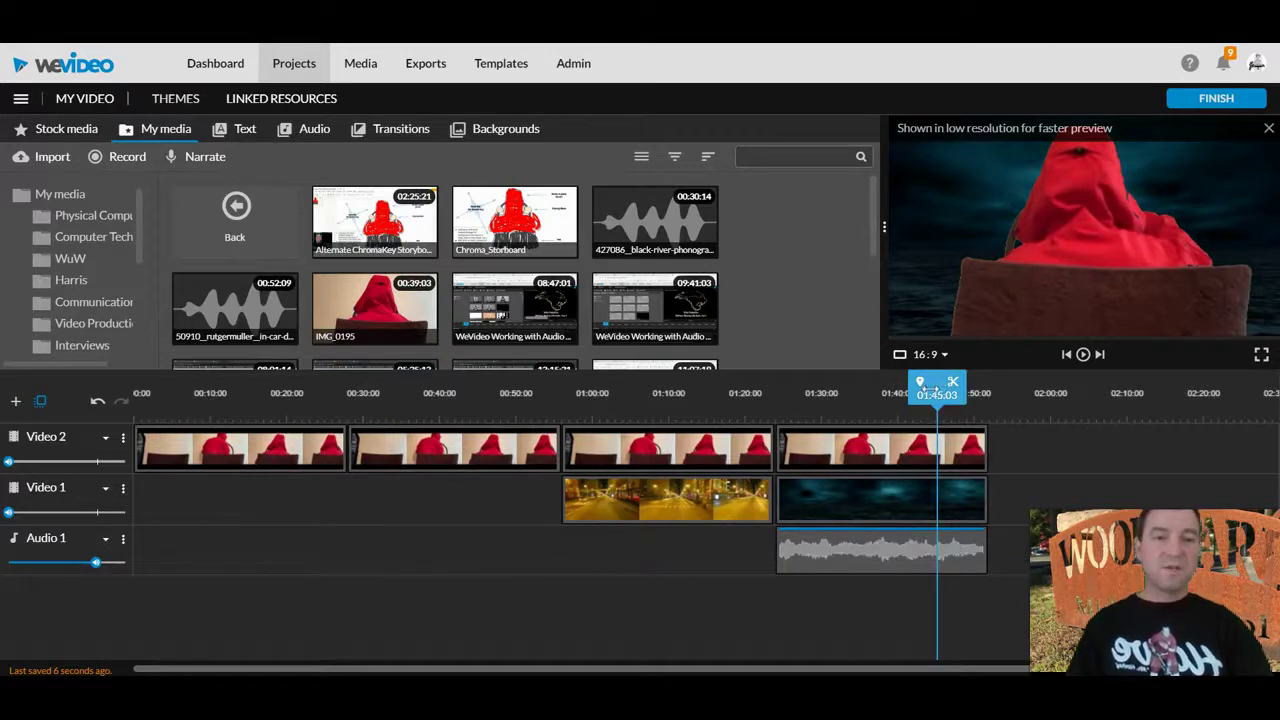
drag(930, 390, 706, 391)
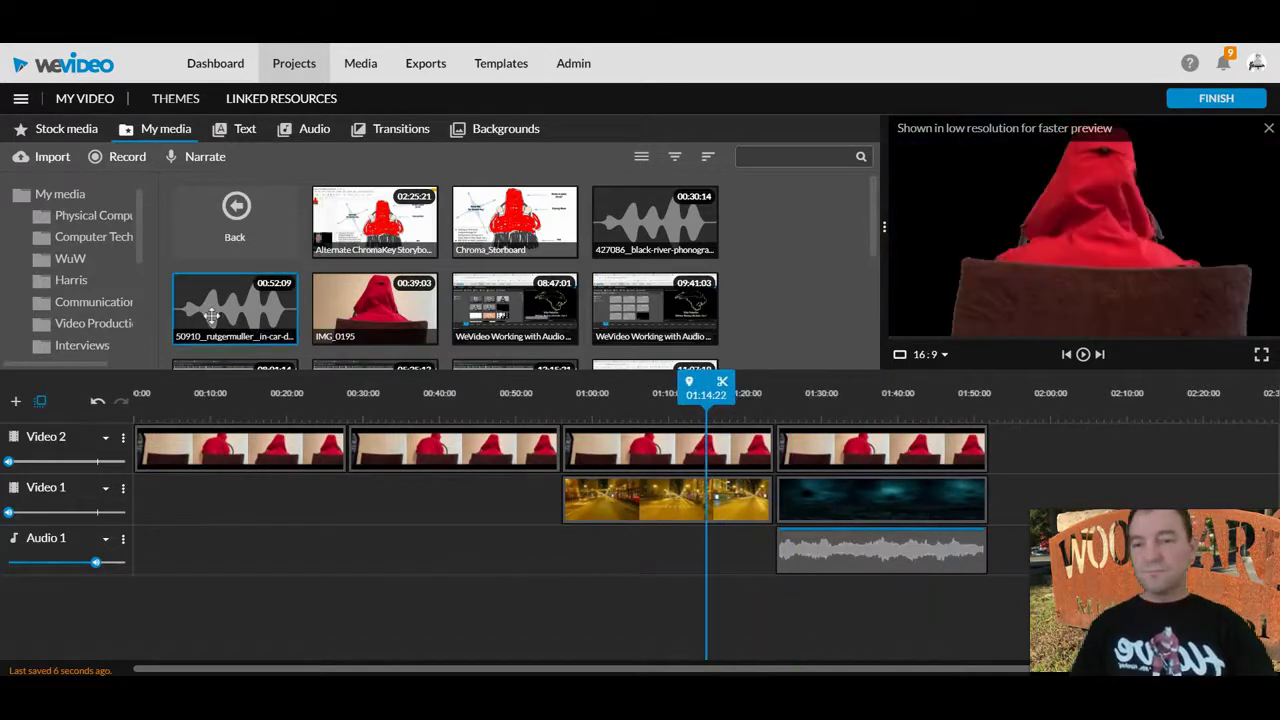
drag(246, 309, 230, 552)
drag(211, 419, 256, 400)
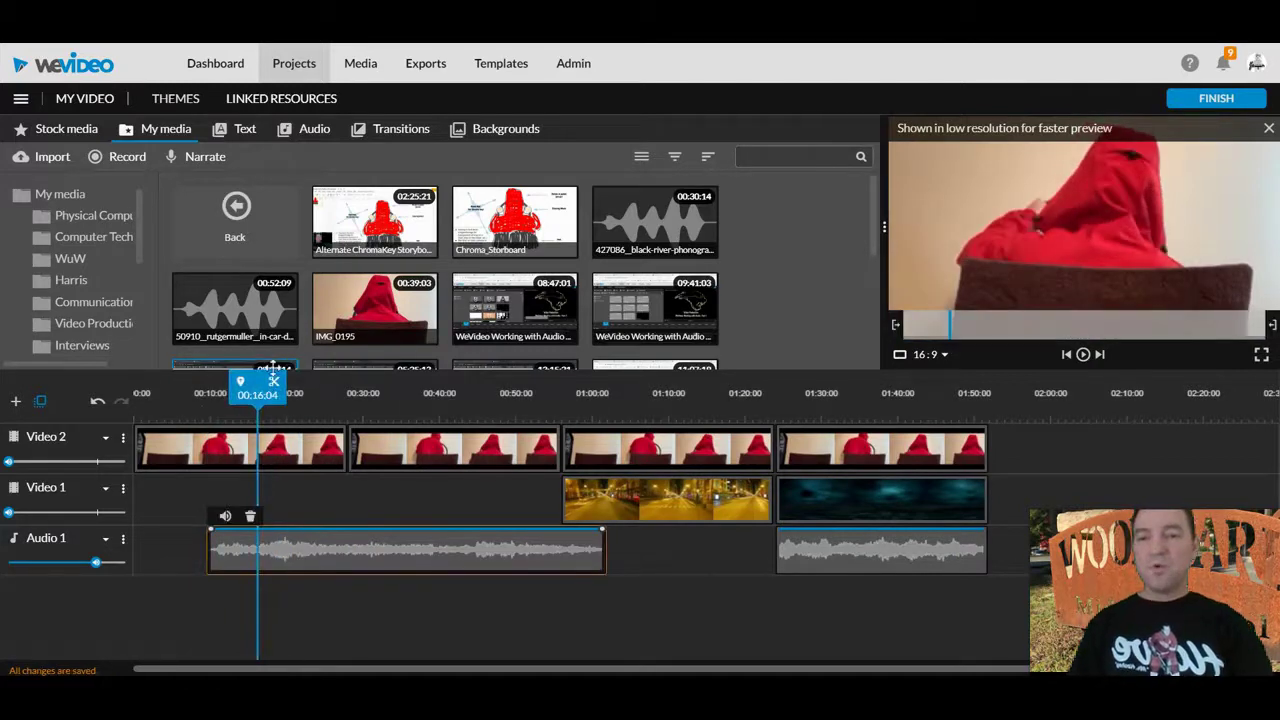
click(274, 386)
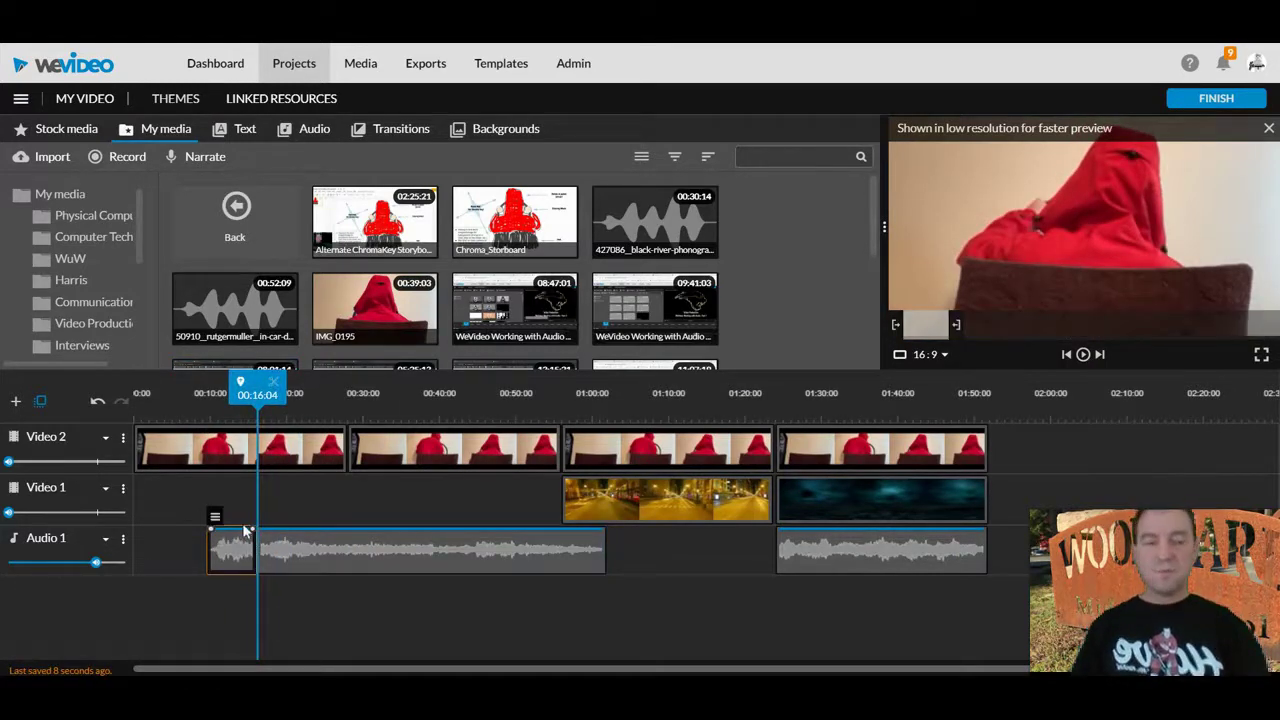
key(Delete)
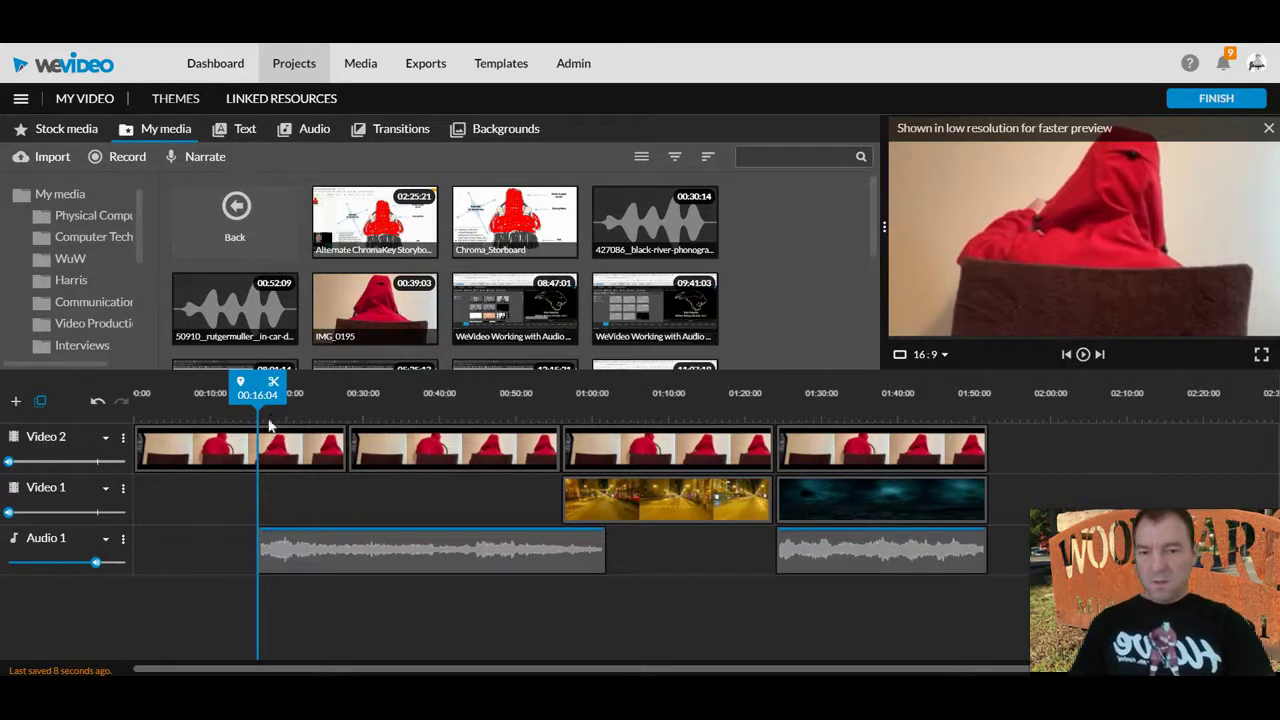
- Split the in-car driving audio on Audio 1 at 00:44:15 and delete the remainder after the cut
drag(272, 384, 484, 381)
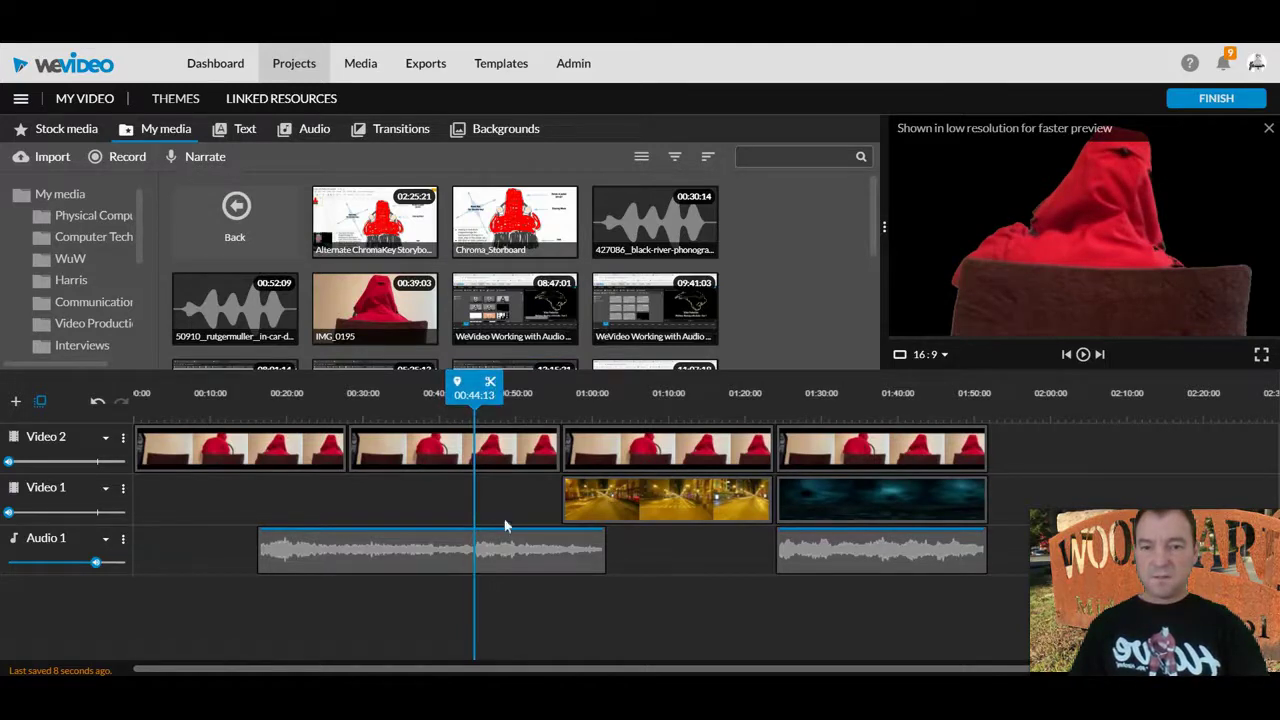
click(500, 555)
drag(497, 390, 475, 394)
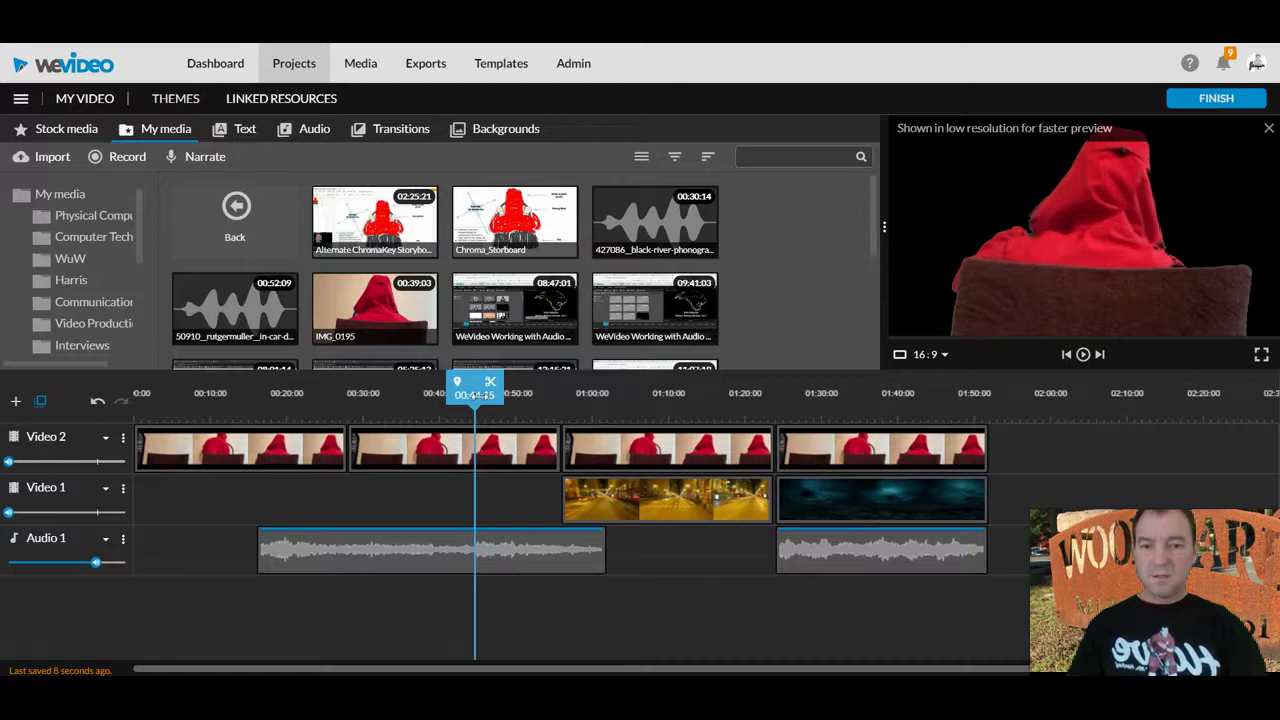
click(493, 389)
click(520, 526)
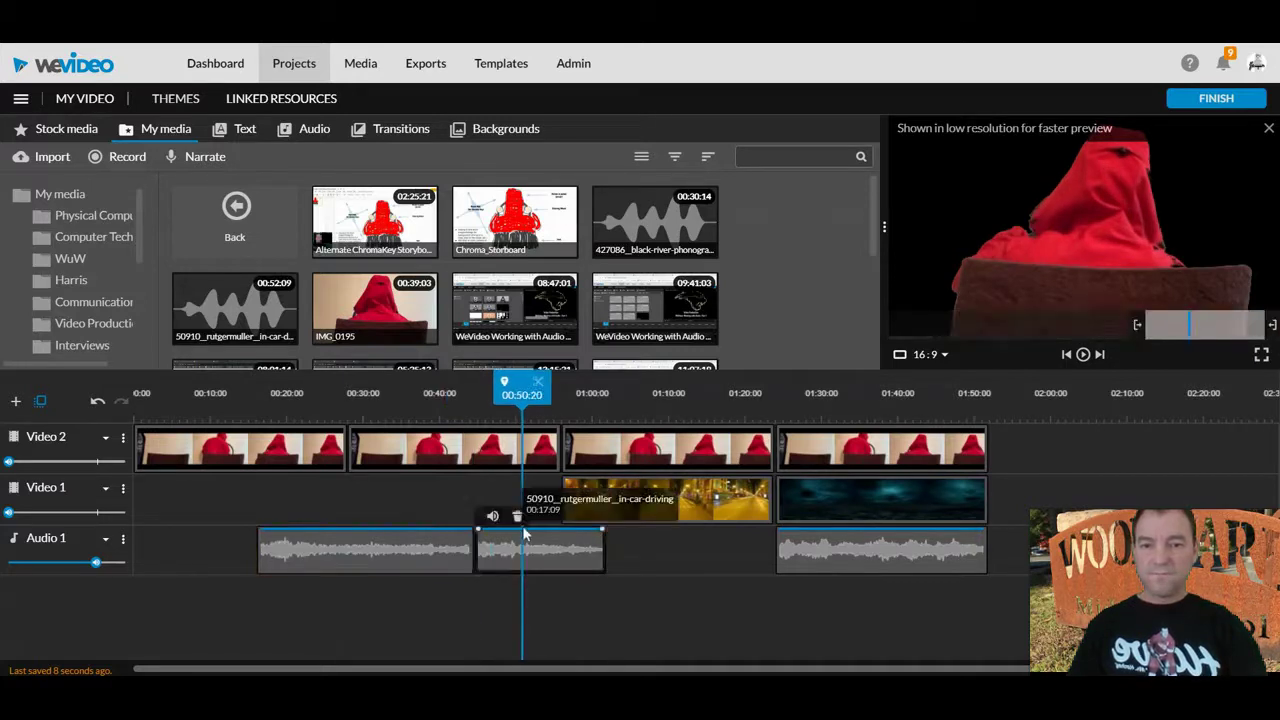
key(Delete)
- Move the in-car driving audio under the night driving clip and trim its beginning to line up with the clip's start
drag(412, 555, 705, 565)
drag(583, 393, 514, 393)
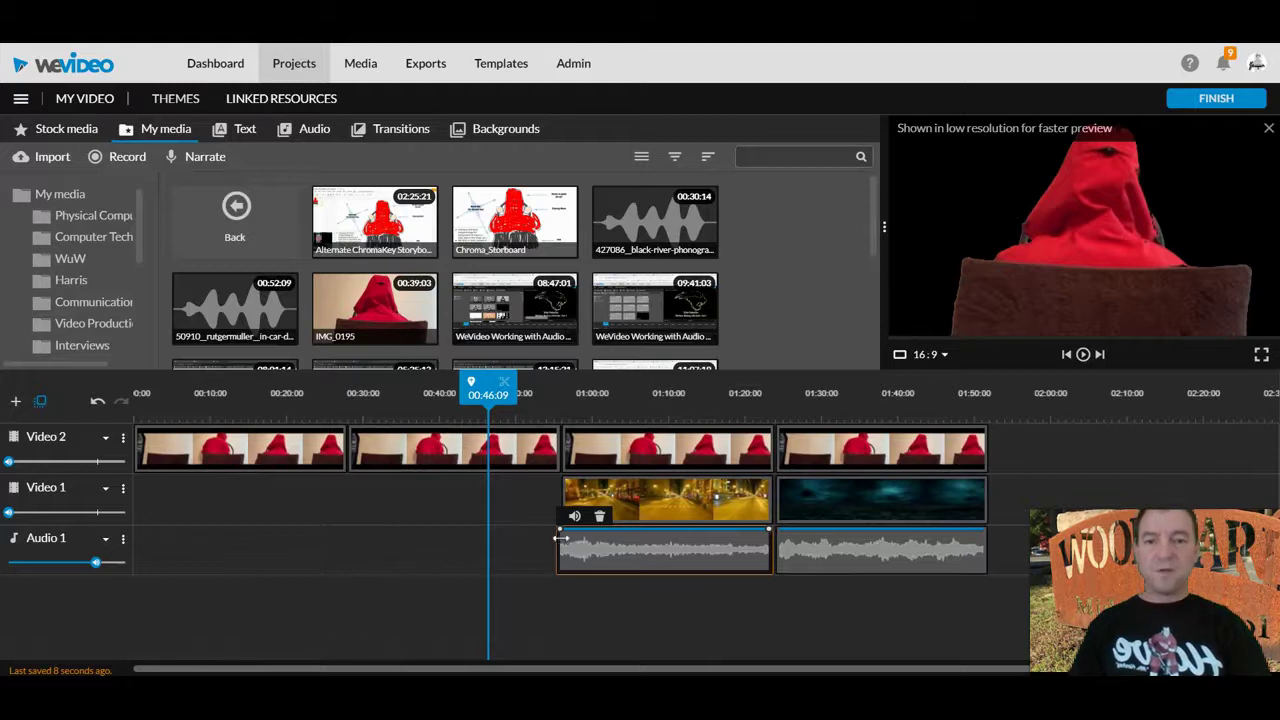
drag(561, 546, 566, 546)
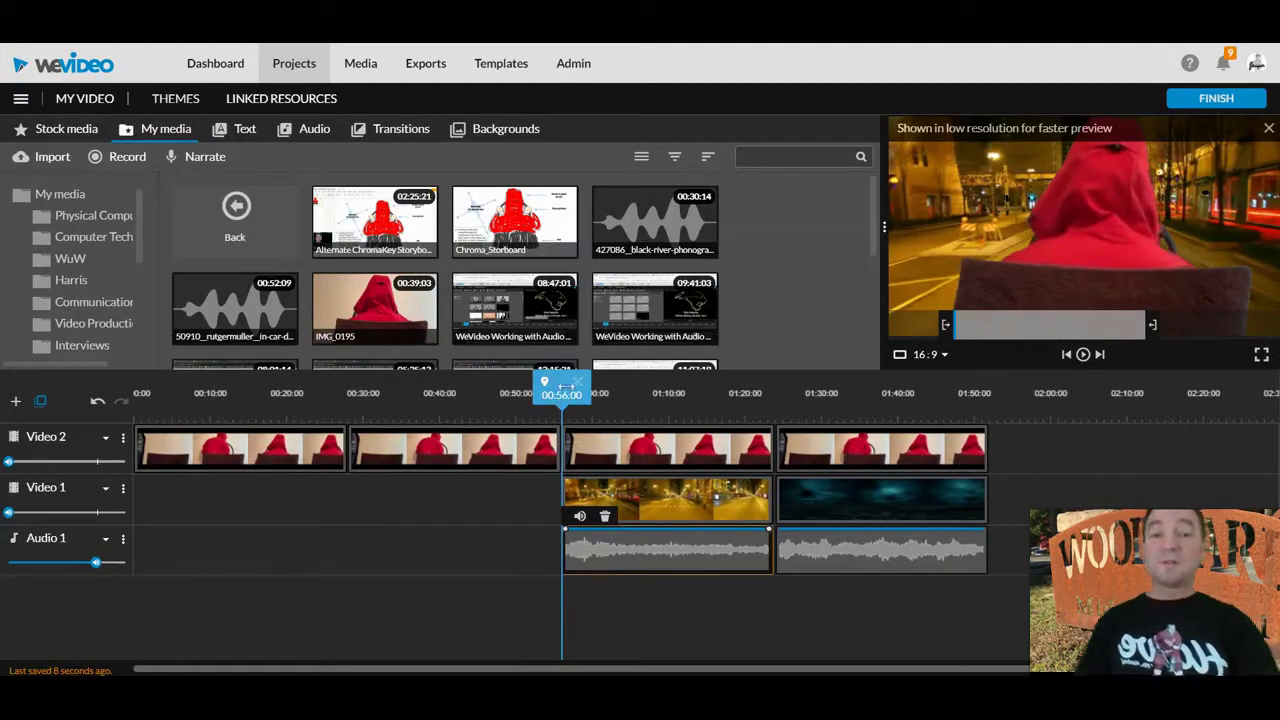
- Play part of the unkeyed first scene from 00:06:03 and part of the keyed black-background scene from 00:35:16
drag(566, 388, 180, 393)
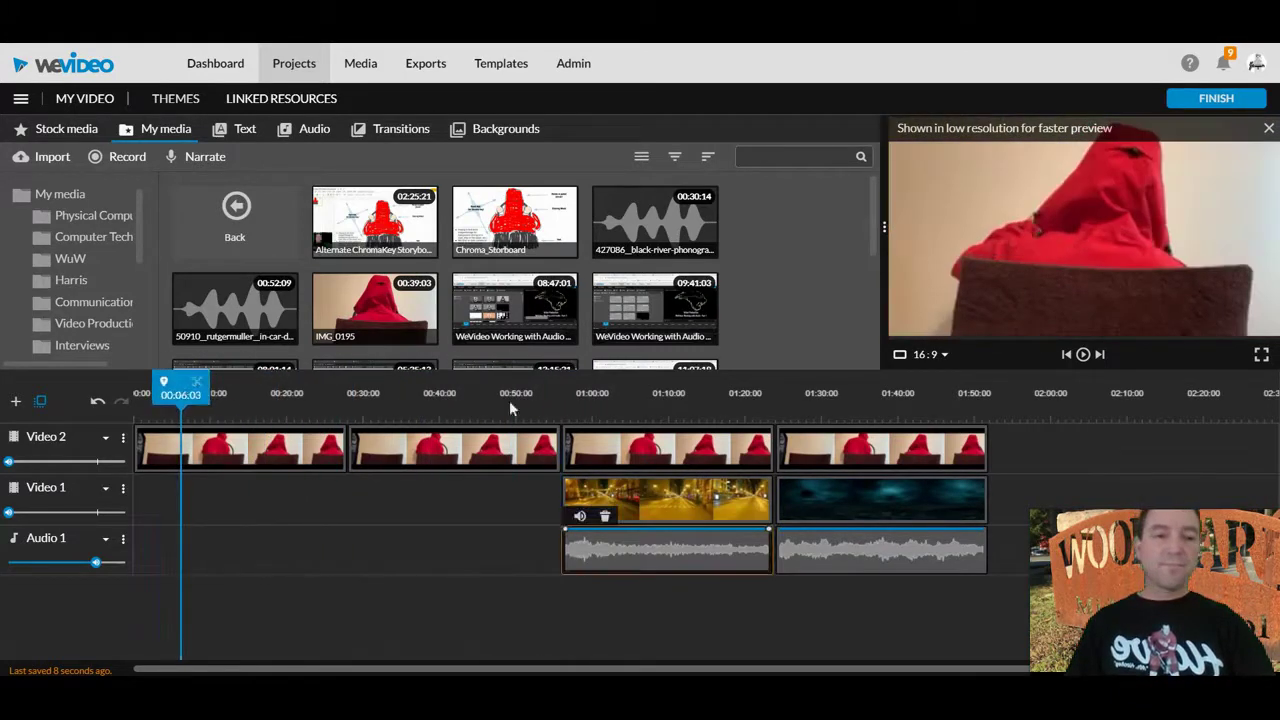
click(1083, 356)
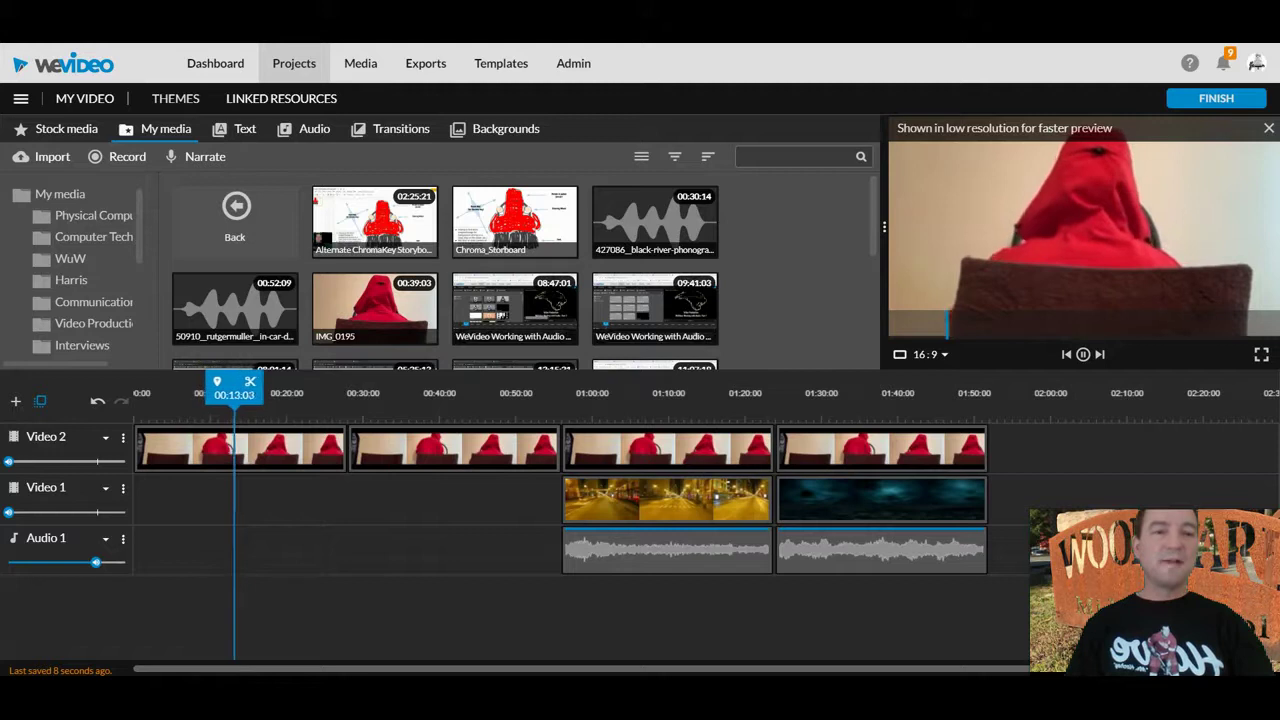
click(1082, 354)
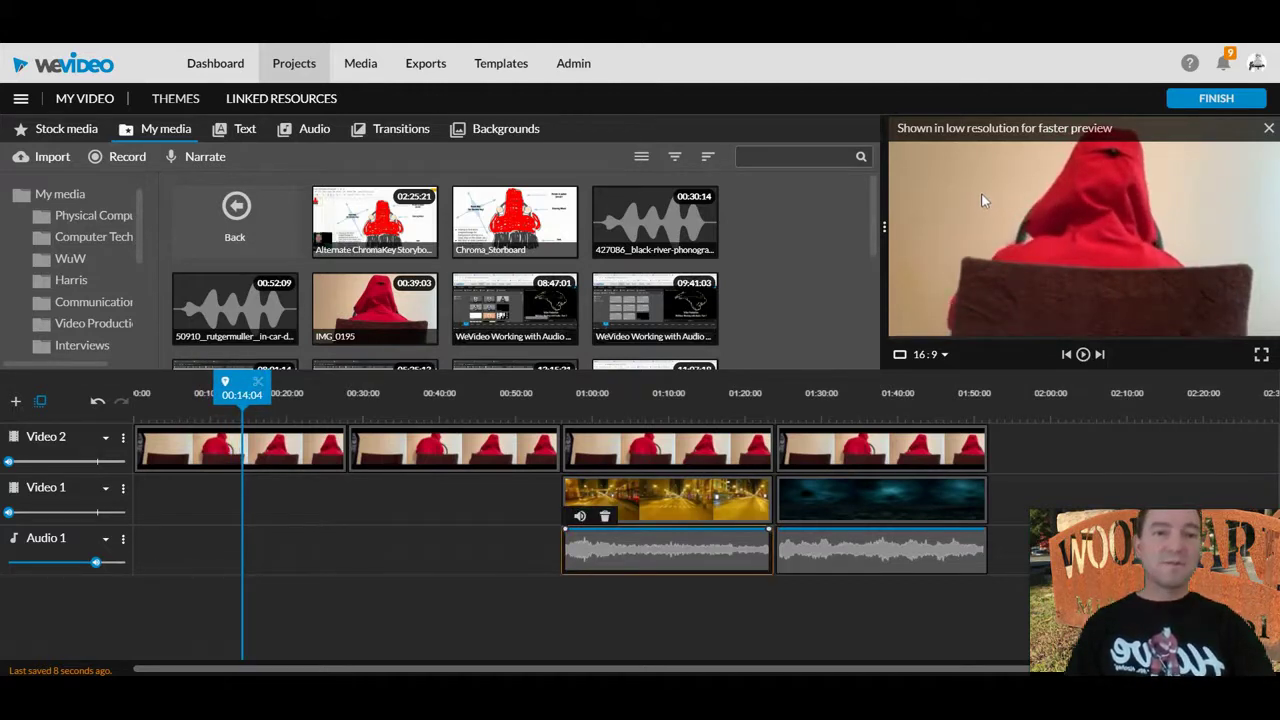
drag(229, 388, 406, 387)
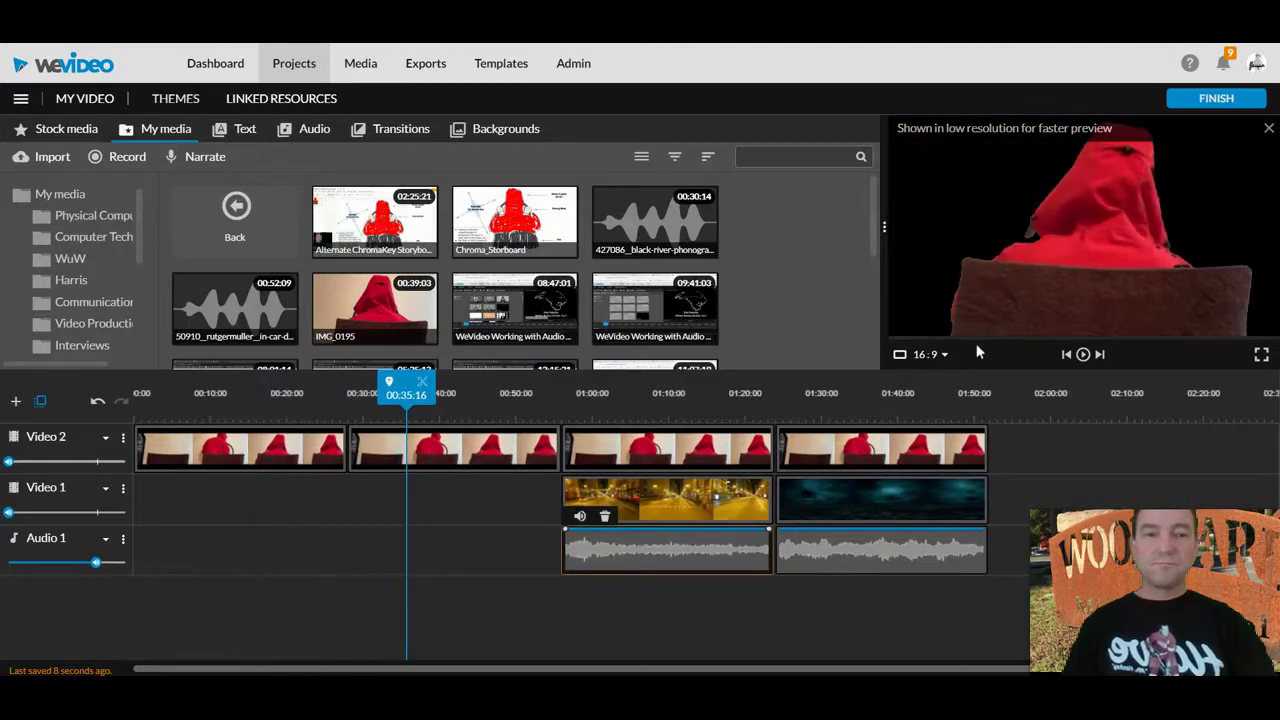
click(1083, 356)
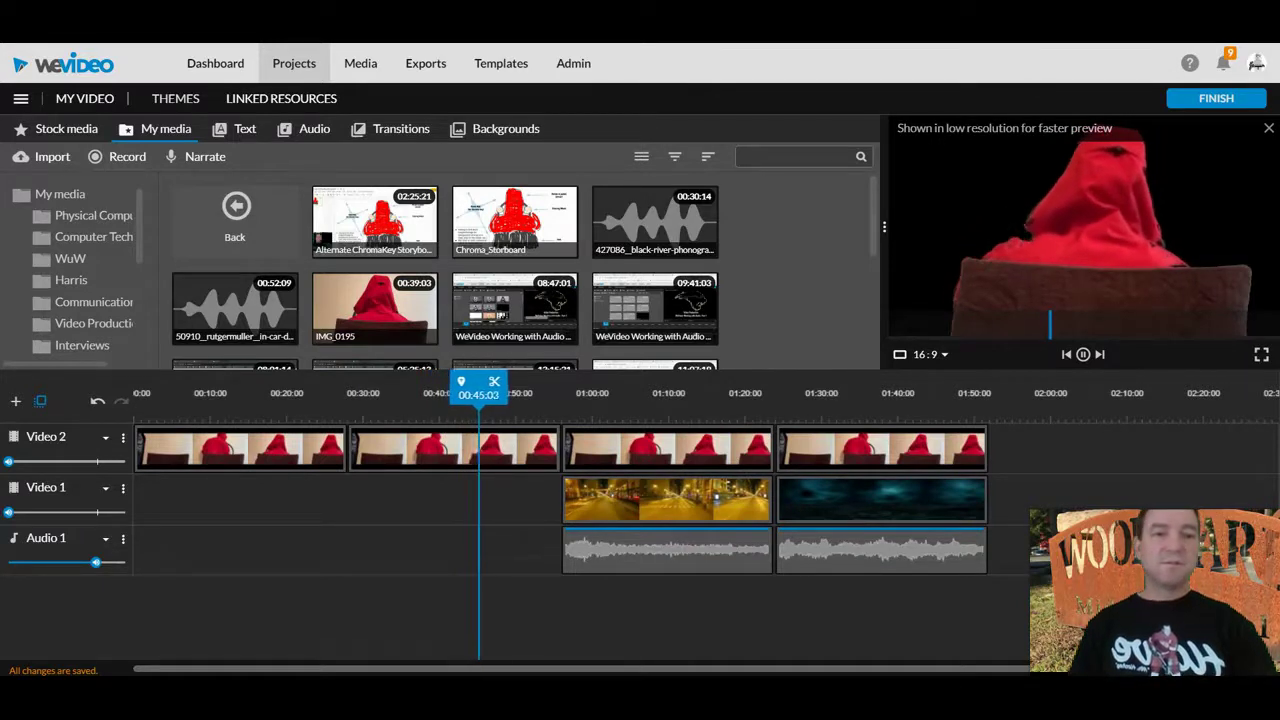
key(space)
- Play parts of the night driving and stormy sea scenes with their sound, and move the playhead to the end at 01:51:20
drag(487, 386, 563, 394)
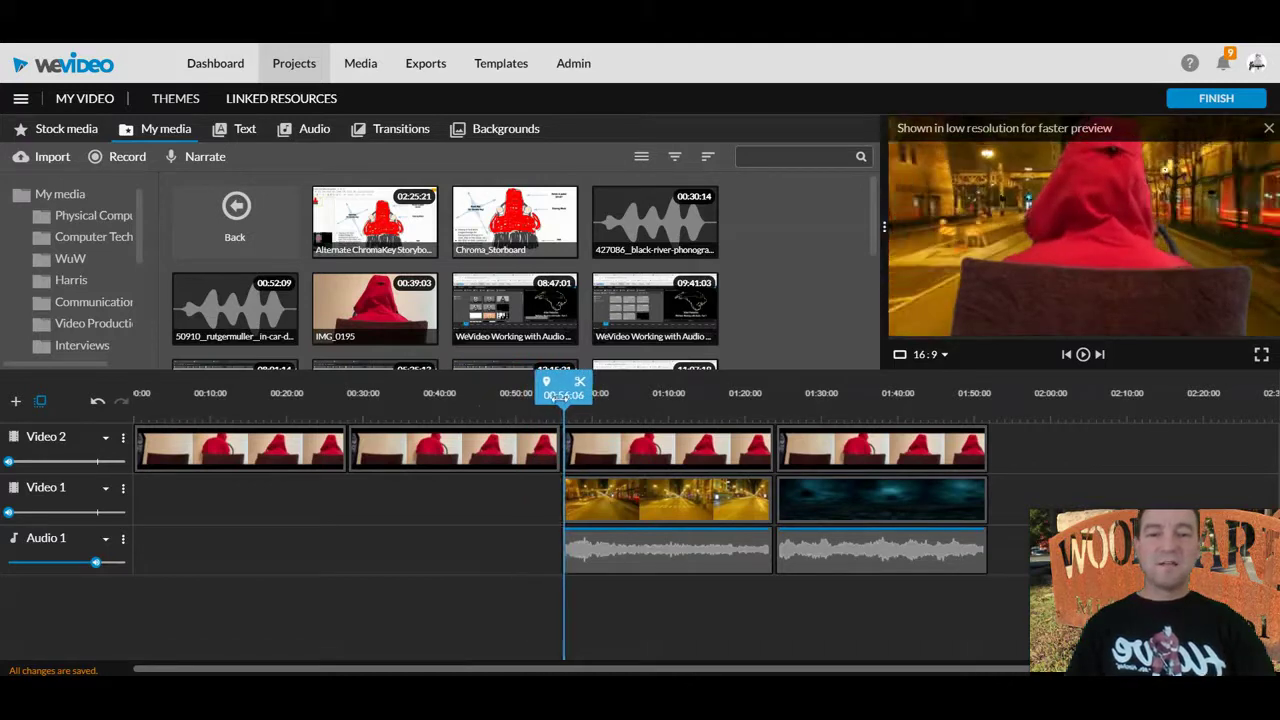
click(1085, 358)
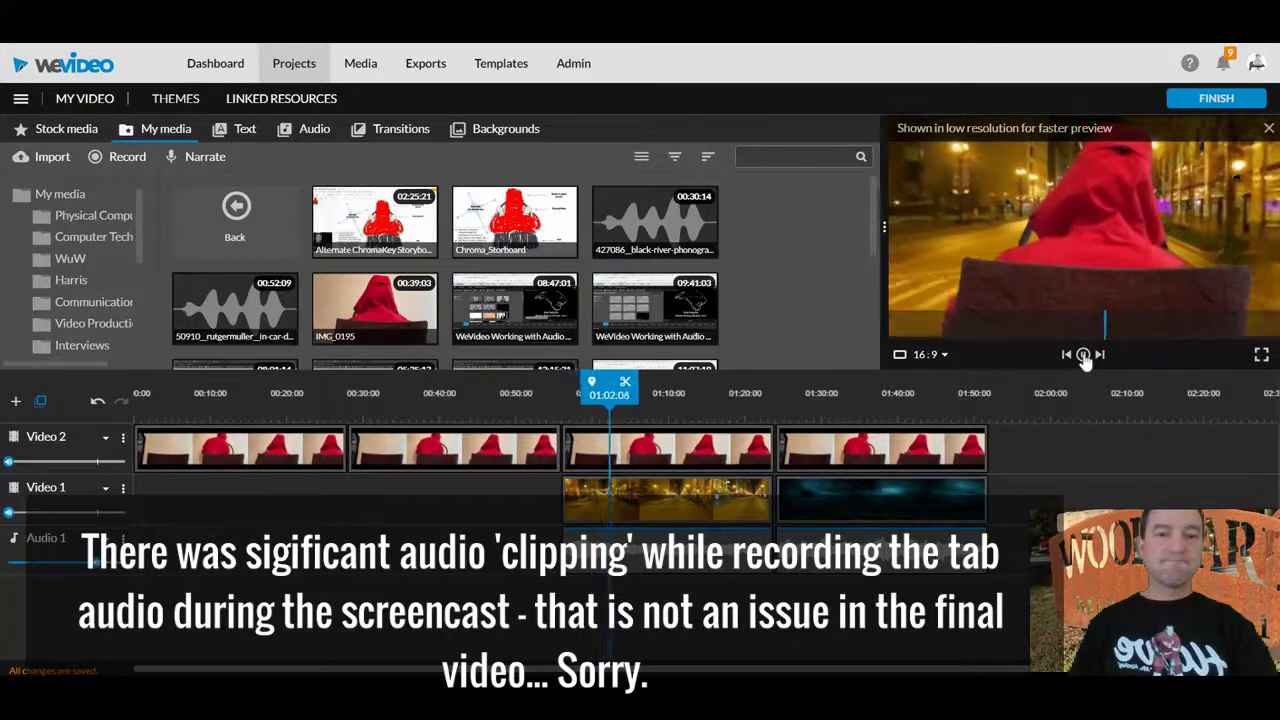
click(1083, 355)
drag(612, 388, 829, 388)
click(1083, 356)
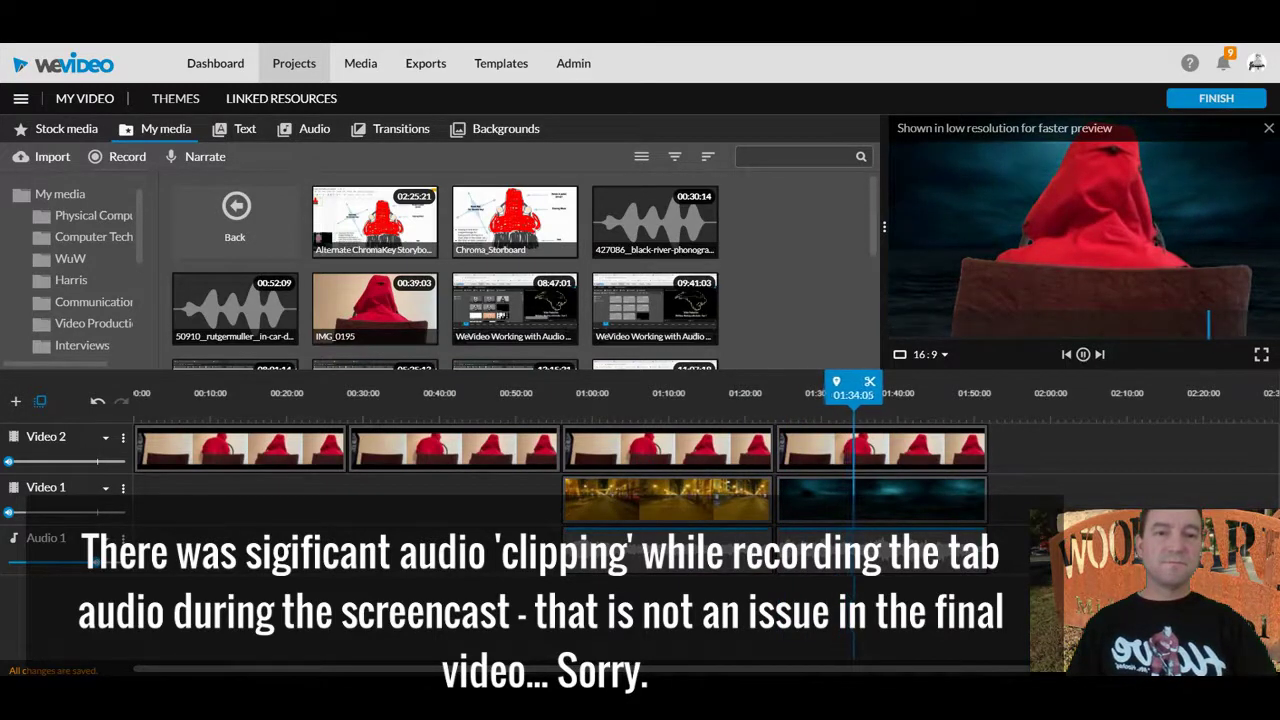
click(1084, 358)
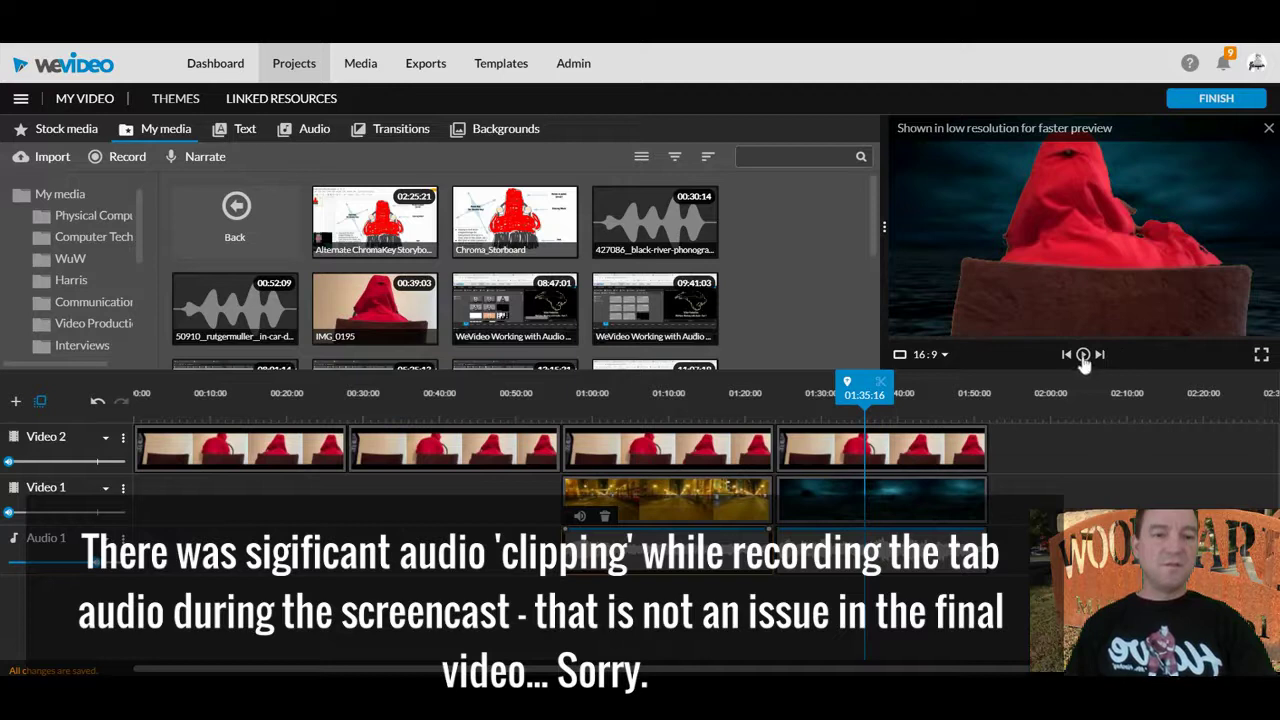
click(988, 406)
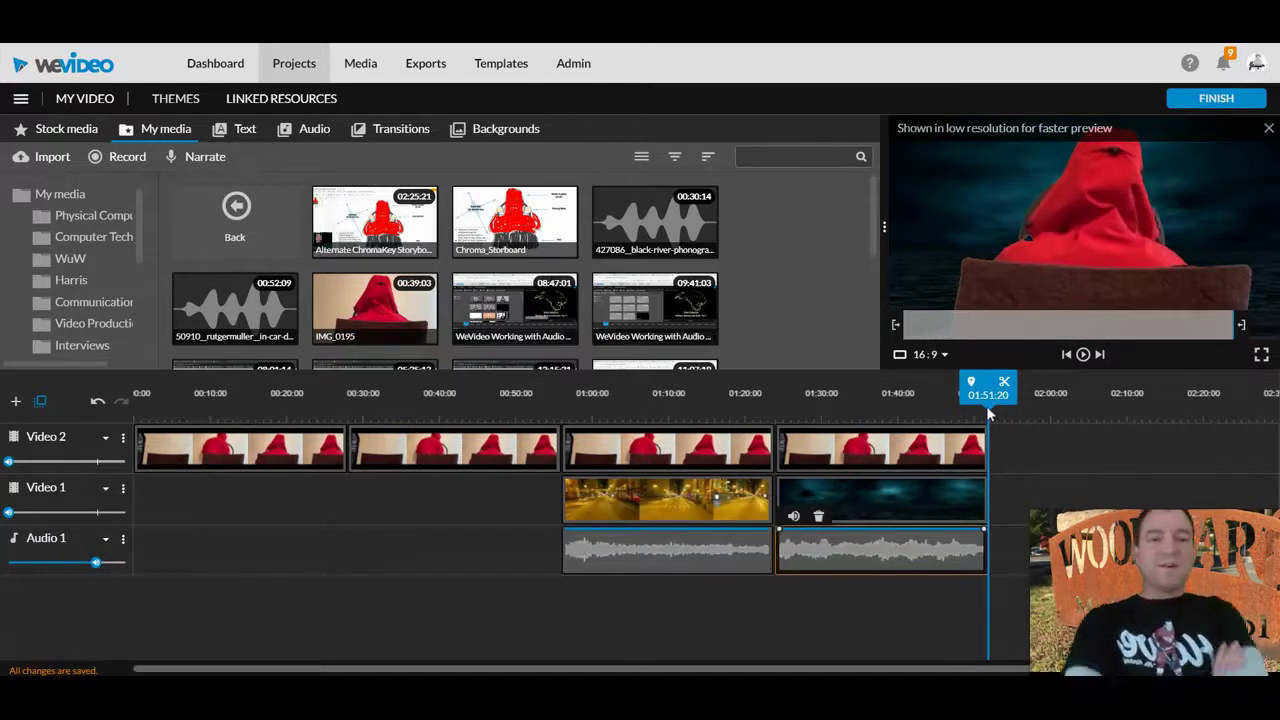